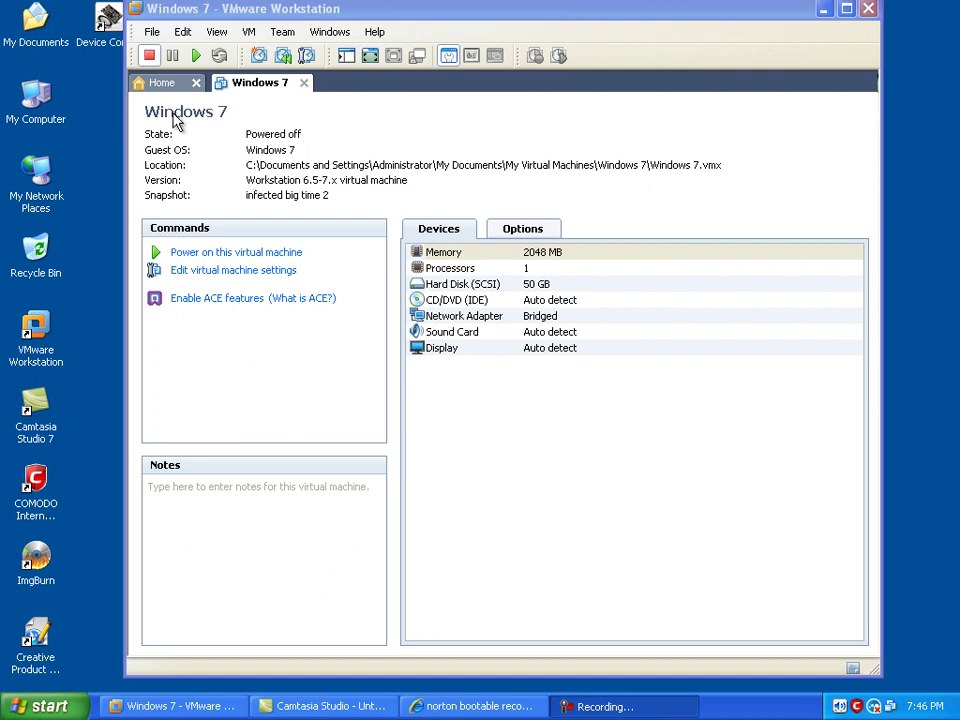
pyautogui.click(197, 56)
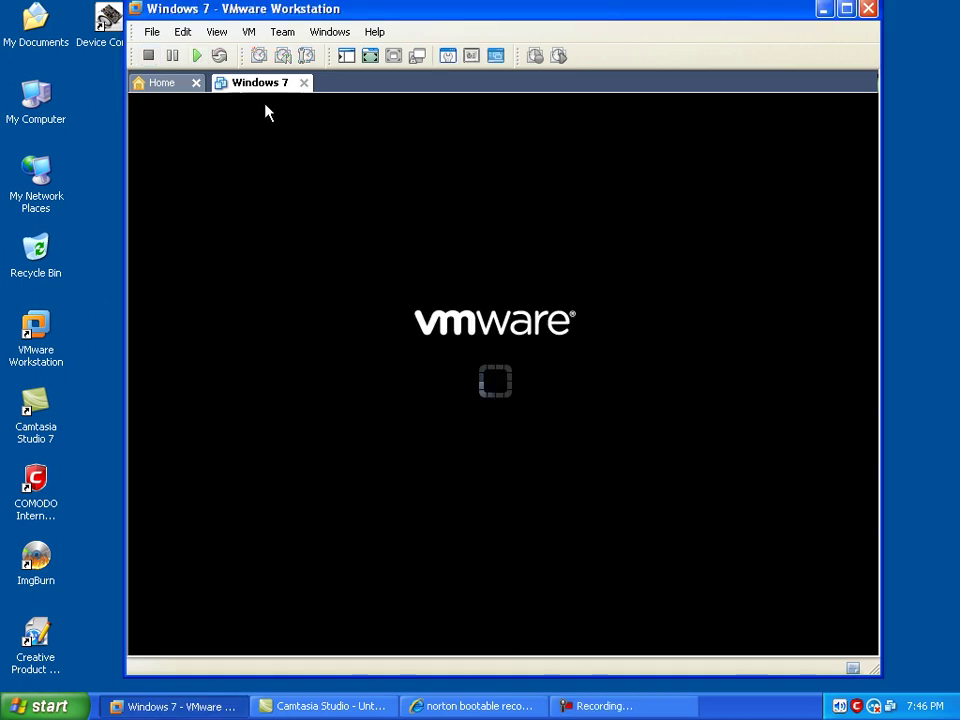
pyautogui.click(334, 296)
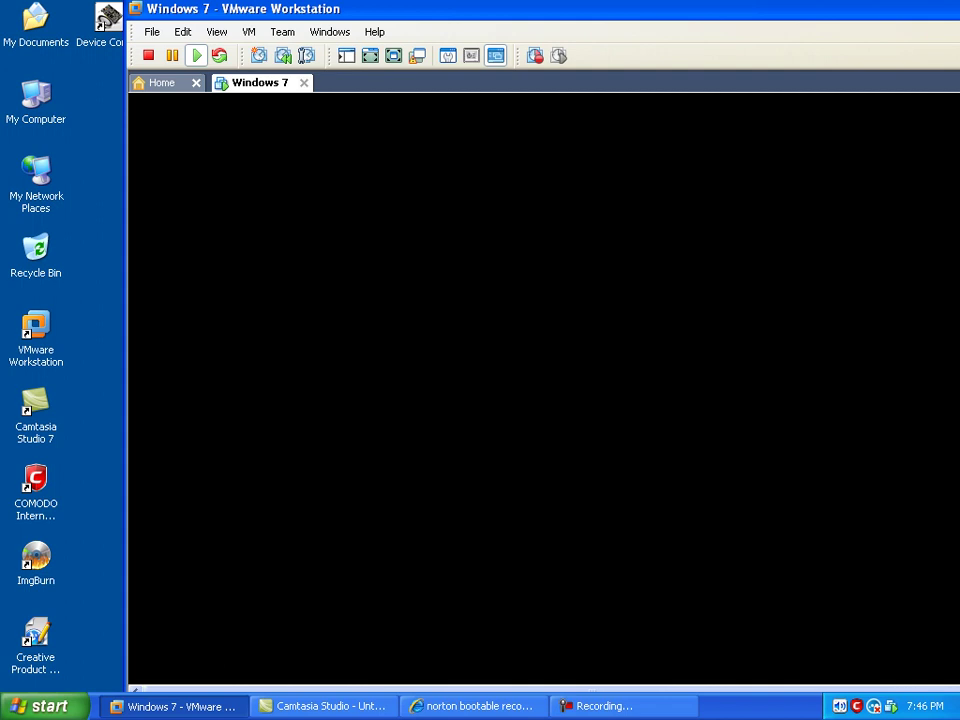
pyautogui.click(148, 57)
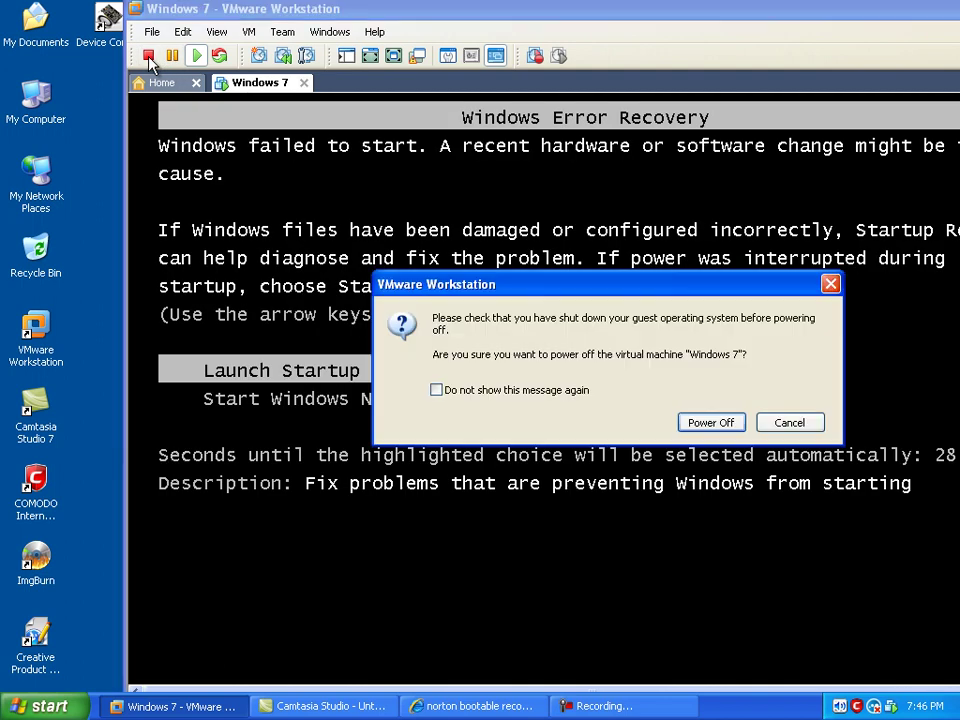
pyautogui.click(735, 421)
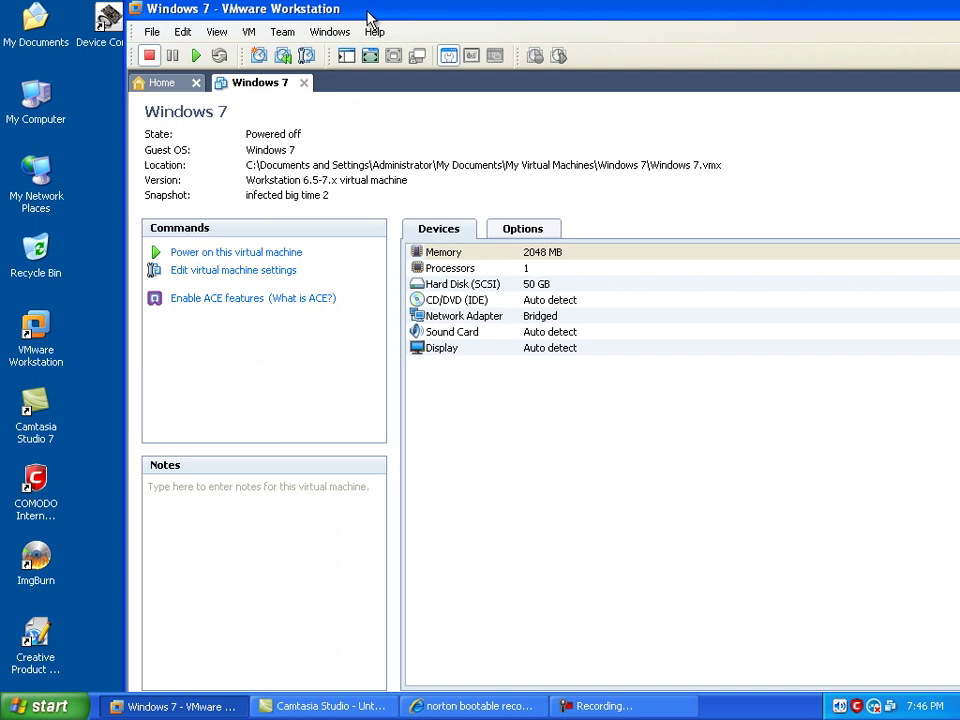
# - Power on the Windows 7 virtual machine and boot it from the CD-ROM drive through its boot menu
pyautogui.moveTo(369, 17); pyautogui.dragTo(294, 14)
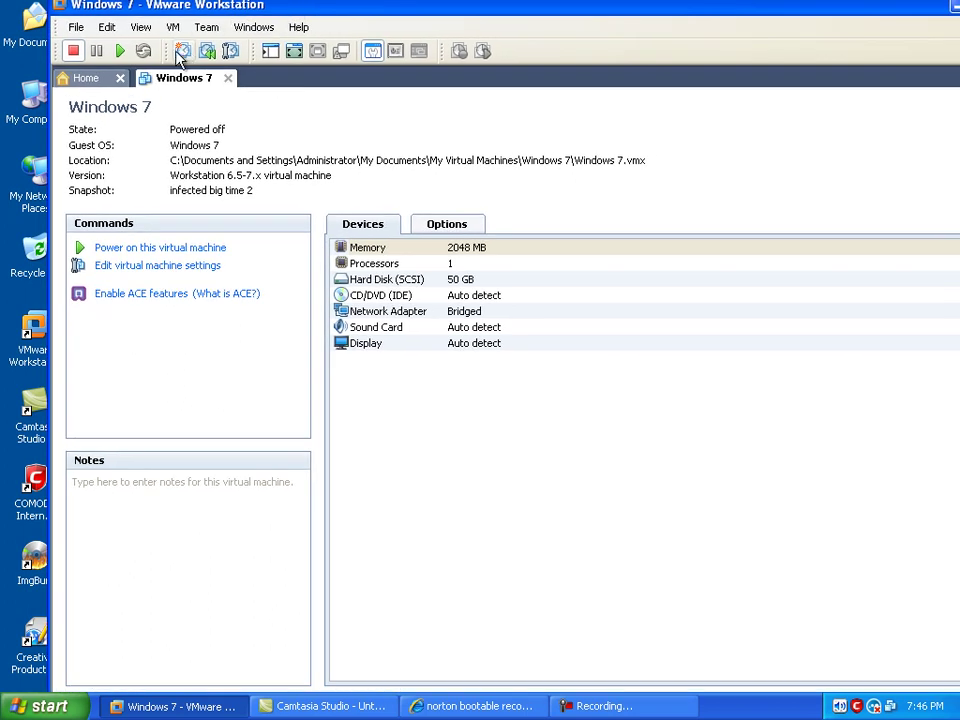
pyautogui.click(120, 50)
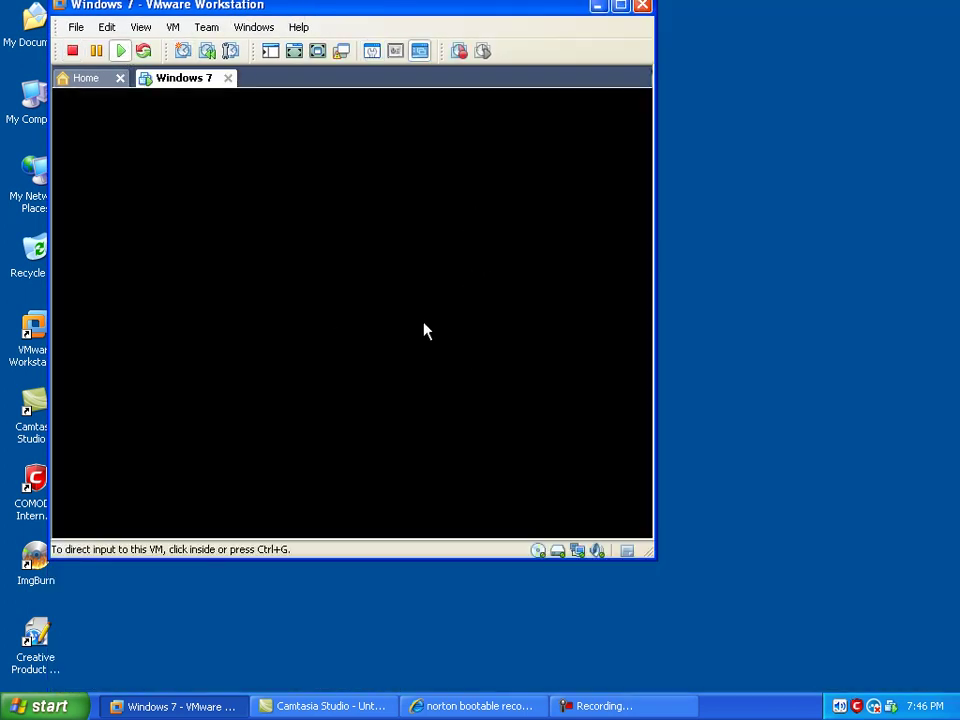
pyautogui.click(424, 325)
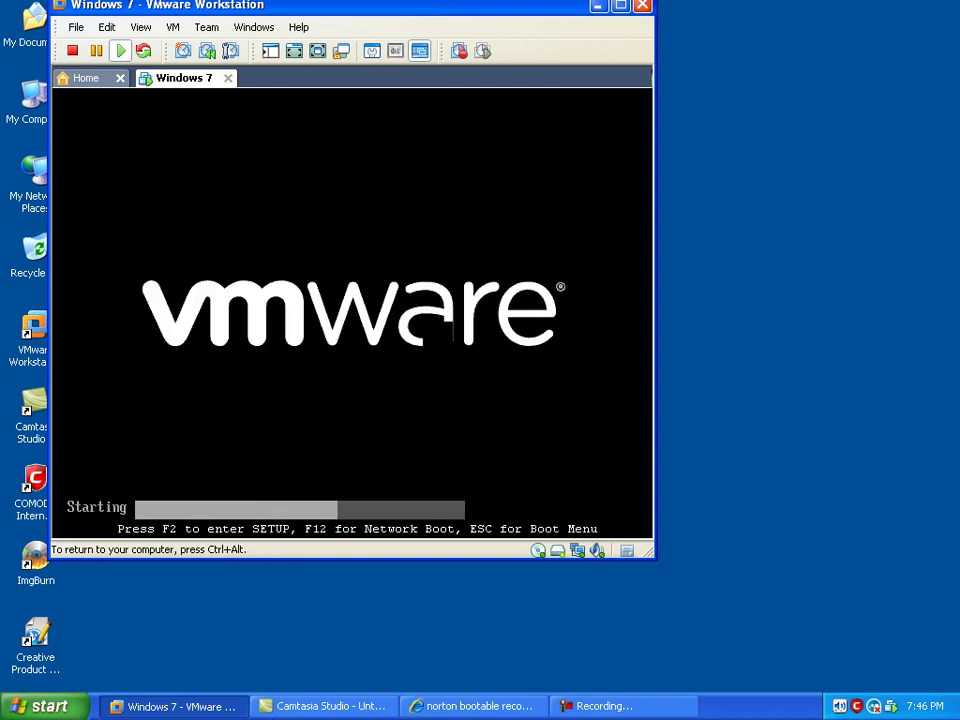
pyautogui.press('Escape')
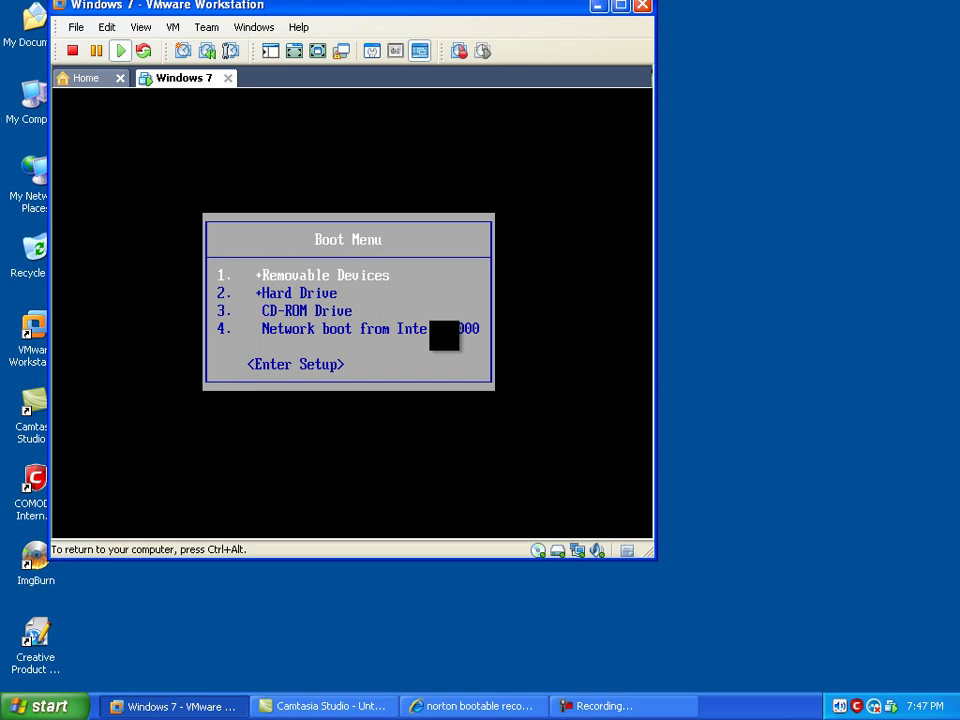
pyautogui.press('Down')
pyautogui.press('Down')
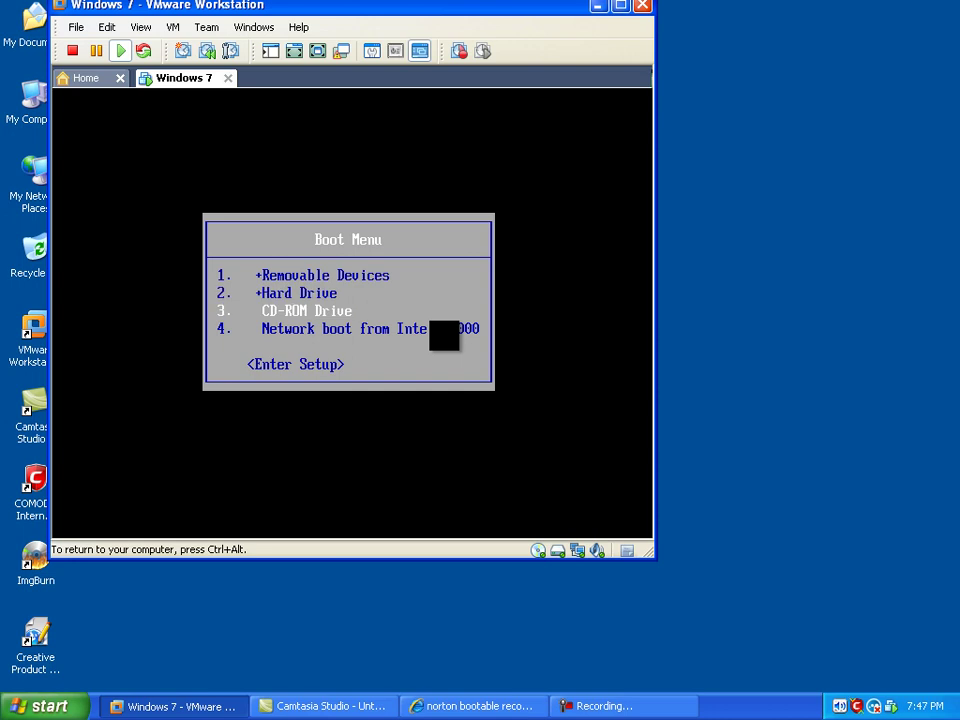
pyautogui.press('Return')
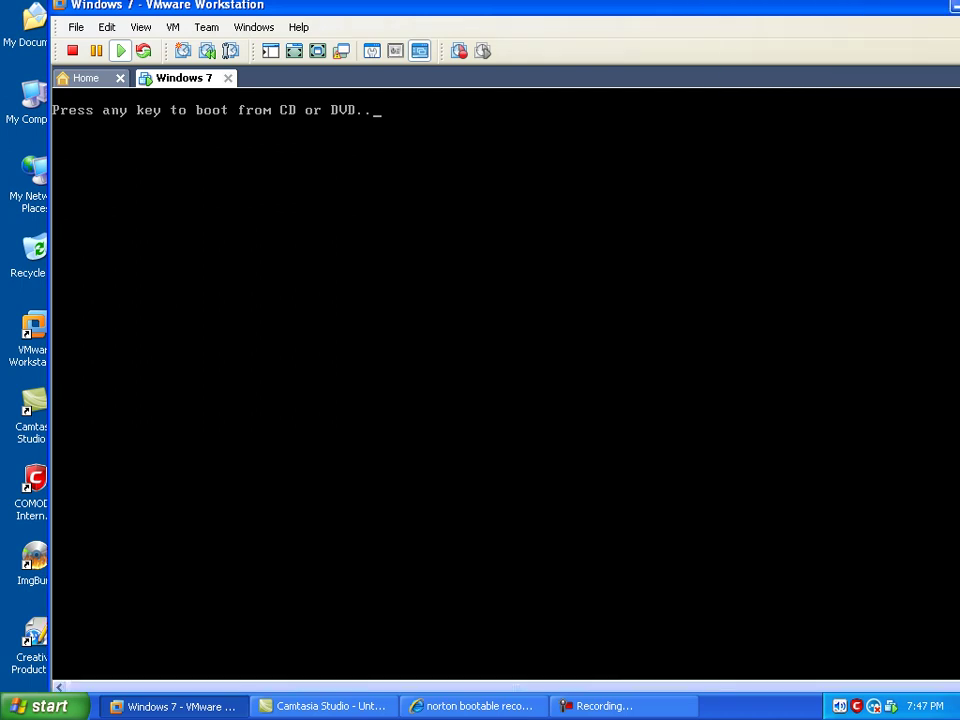
pyautogui.press('Return')
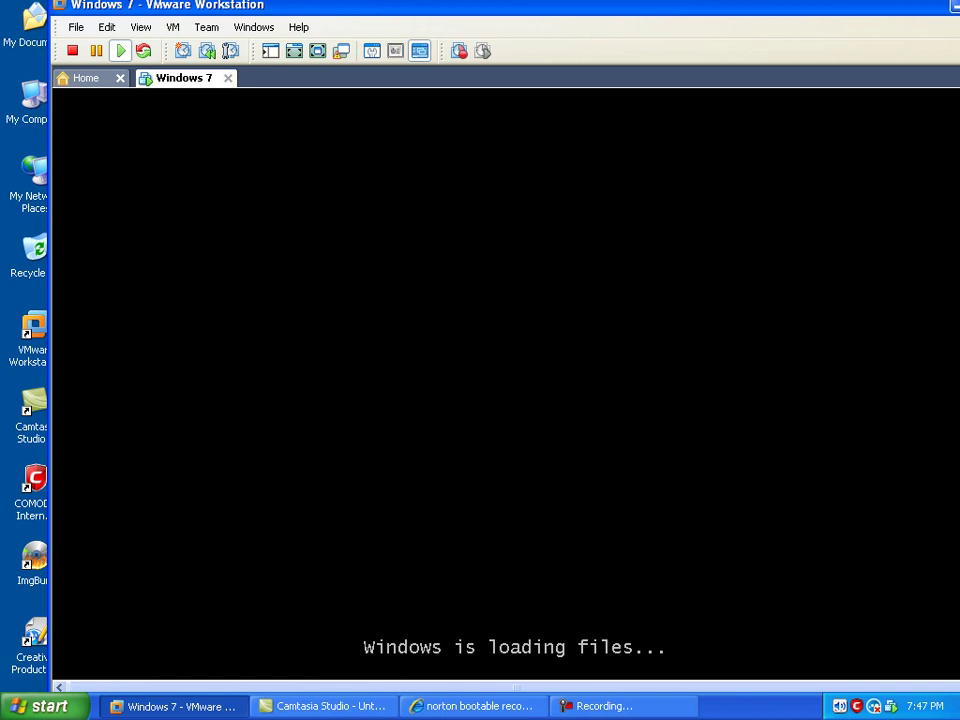
pyautogui.click(297, 62)
pyautogui.moveTo(506, 9)
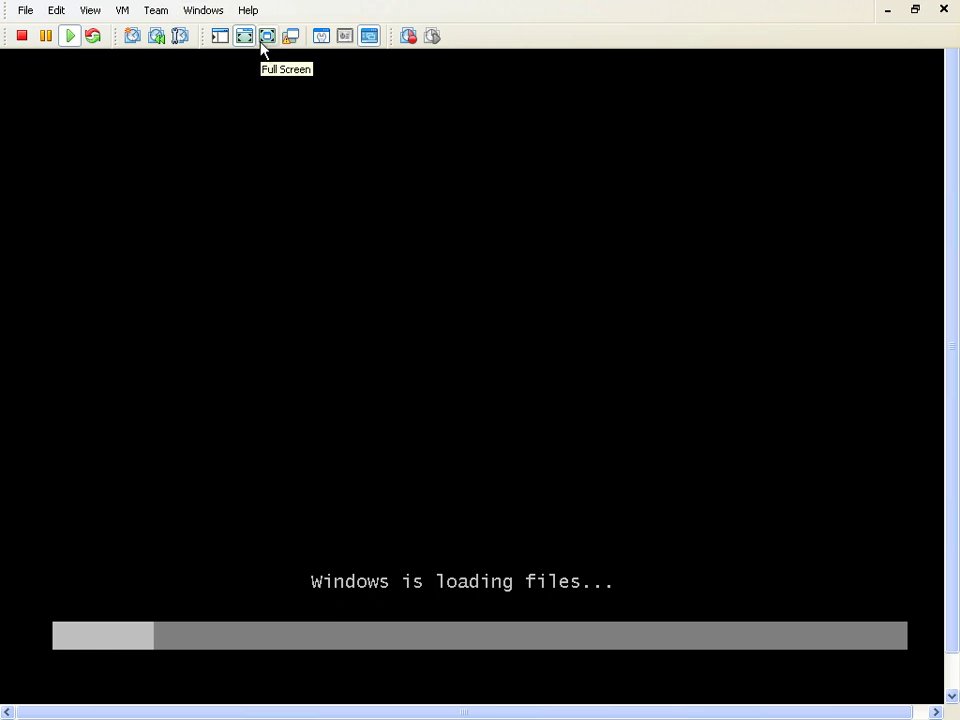
pyautogui.click(916, 12)
pyautogui.doubleClick(851, 10)
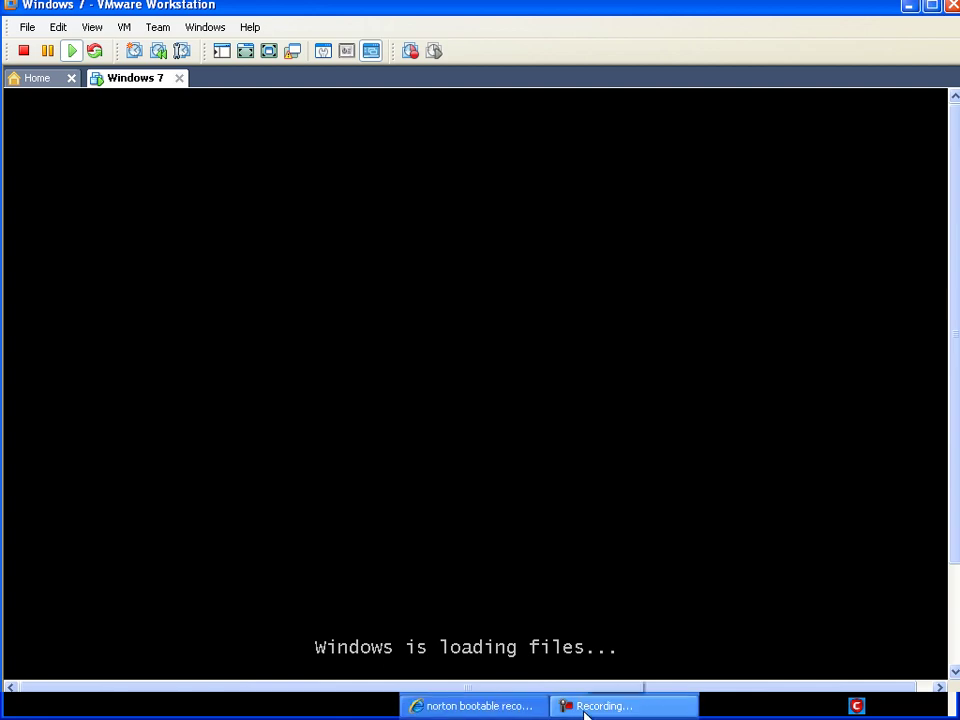
pyautogui.click(585, 711)
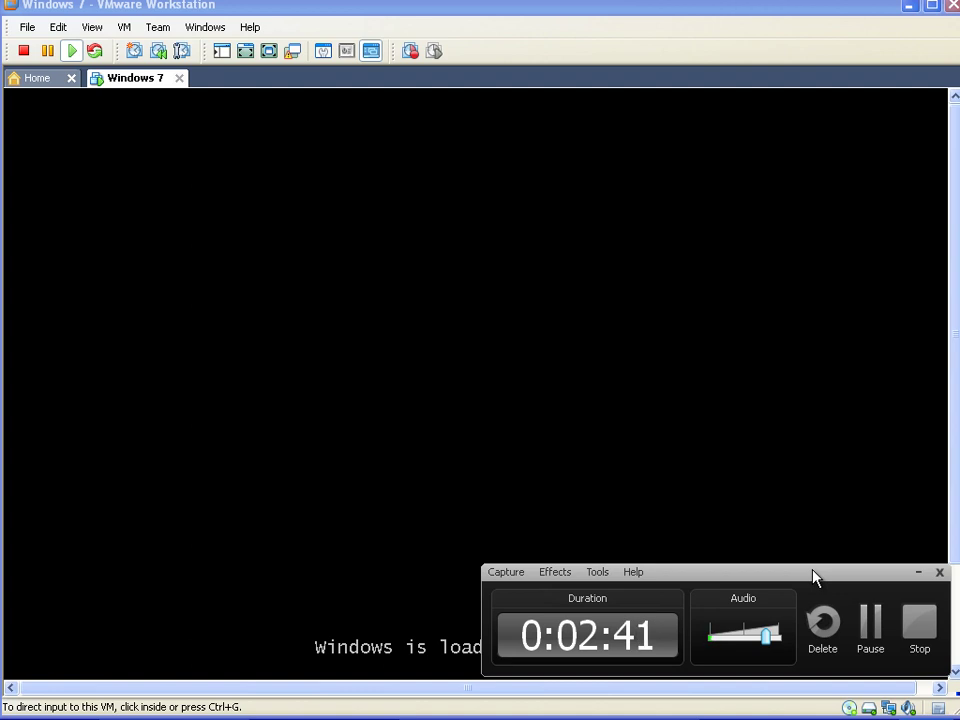
pyautogui.click(870, 625)
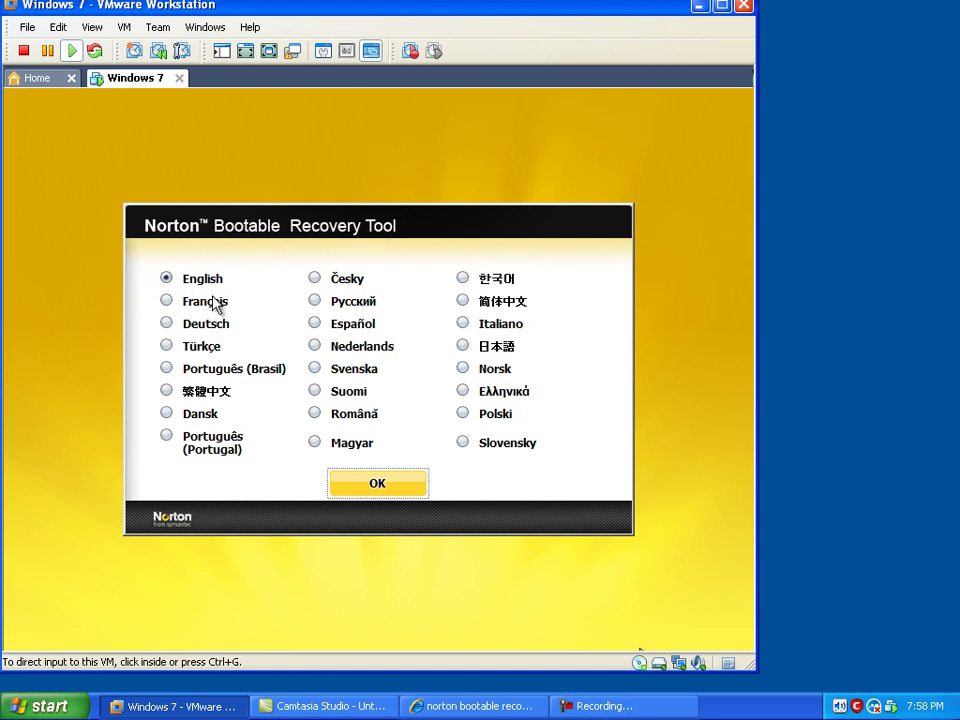
# - Accept English as the language of the Norton Bootable Recovery Tool
pyautogui.click(401, 494)
pyautogui.click(369, 493)
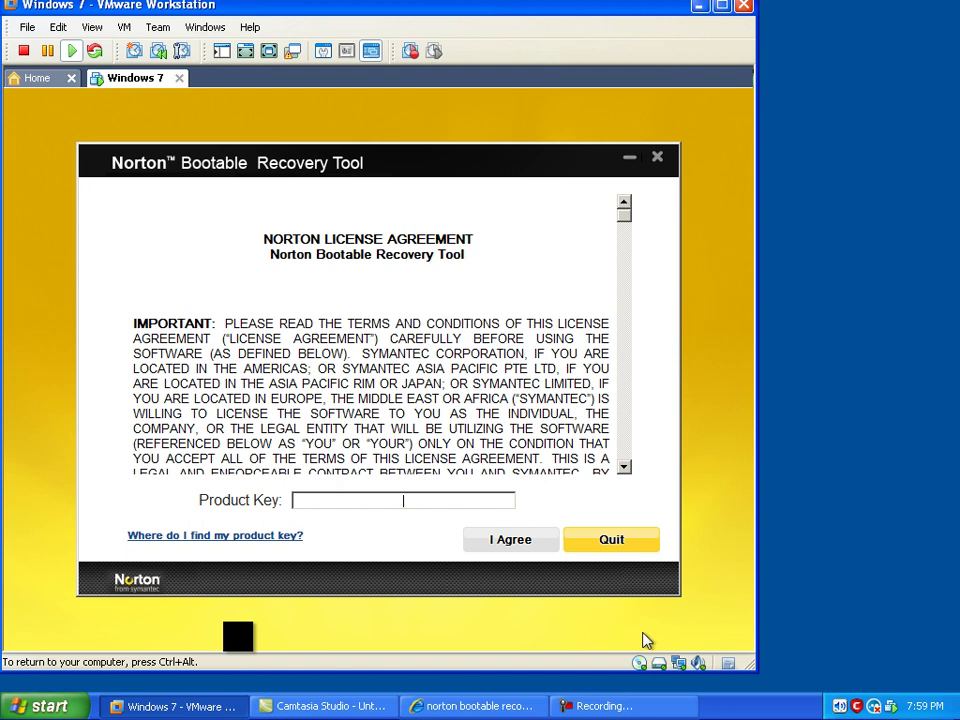
pyautogui.hotkey('ctrl', 'alt')
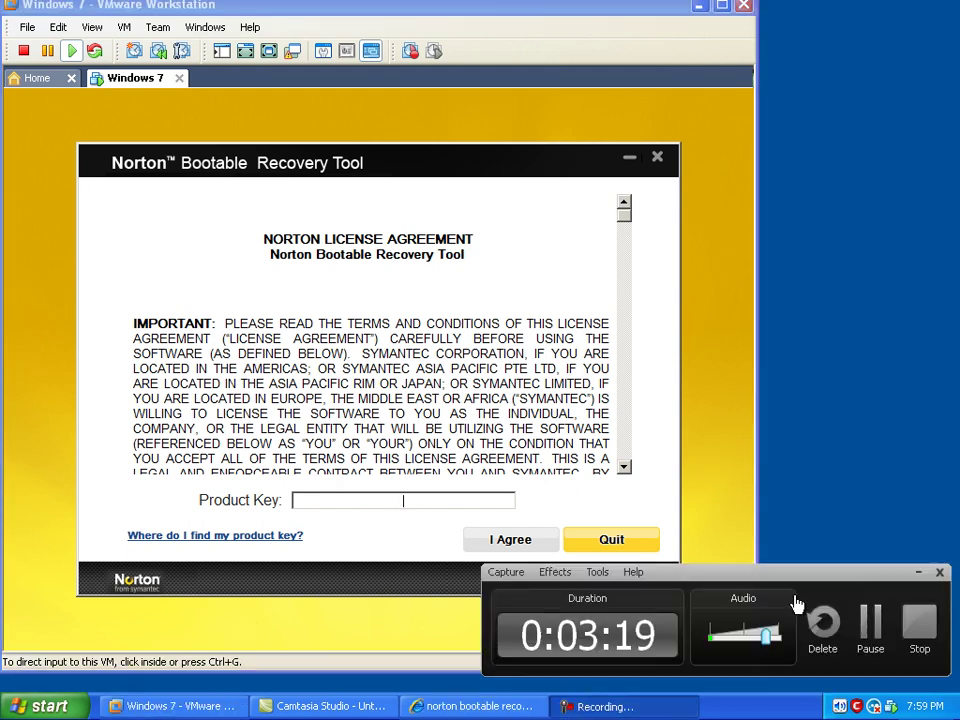
pyautogui.click(868, 625)
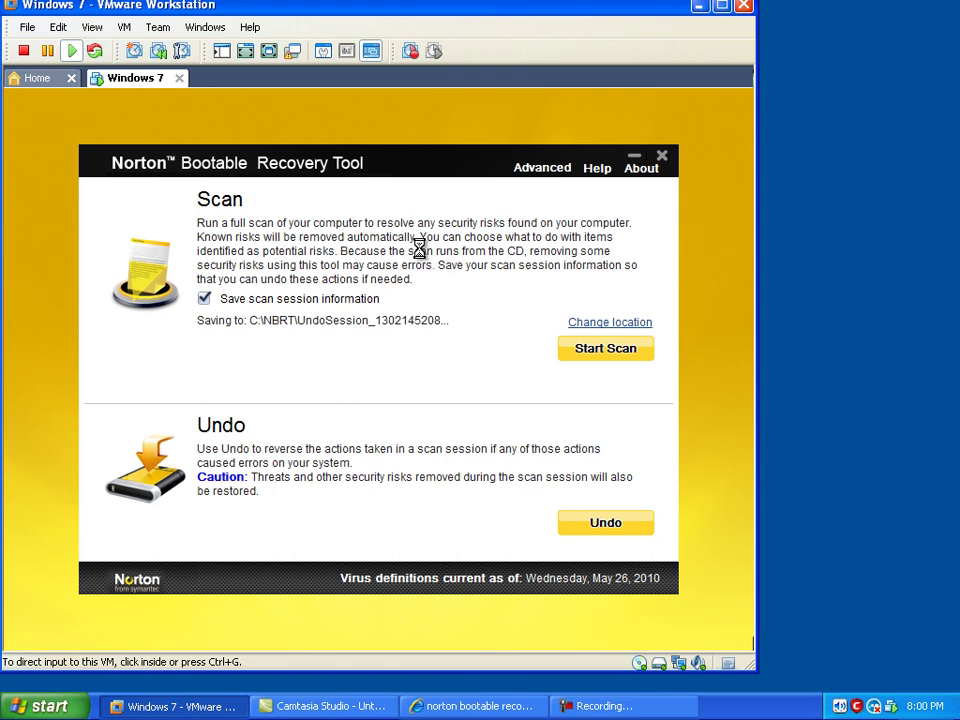
# - Look at the recovery tool's advanced options and start the full computer scan
pyautogui.click(541, 221)
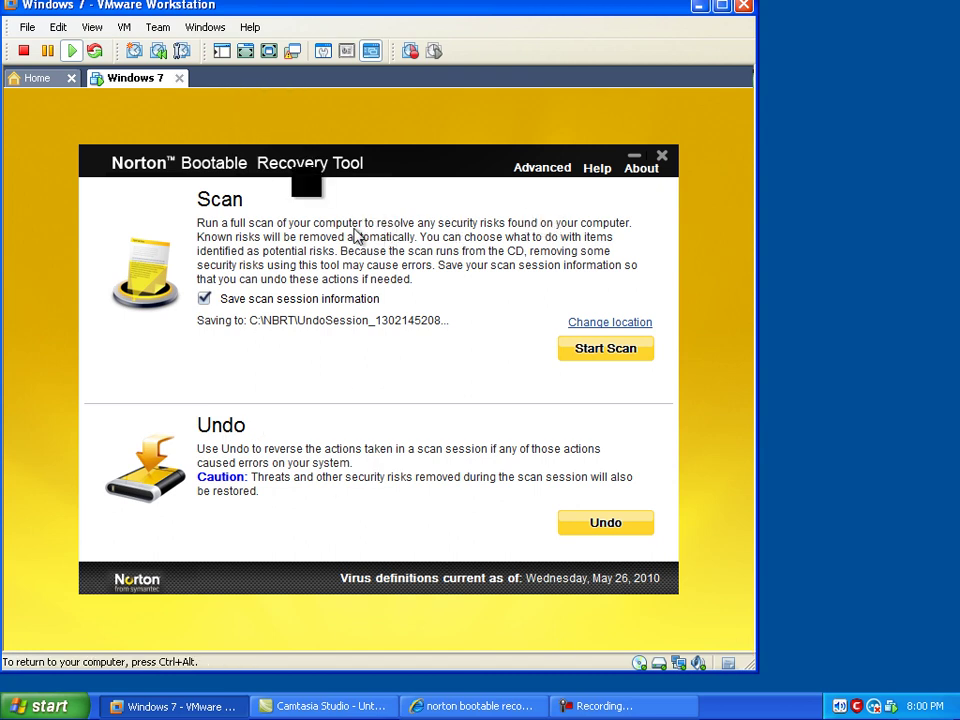
pyautogui.click(551, 172)
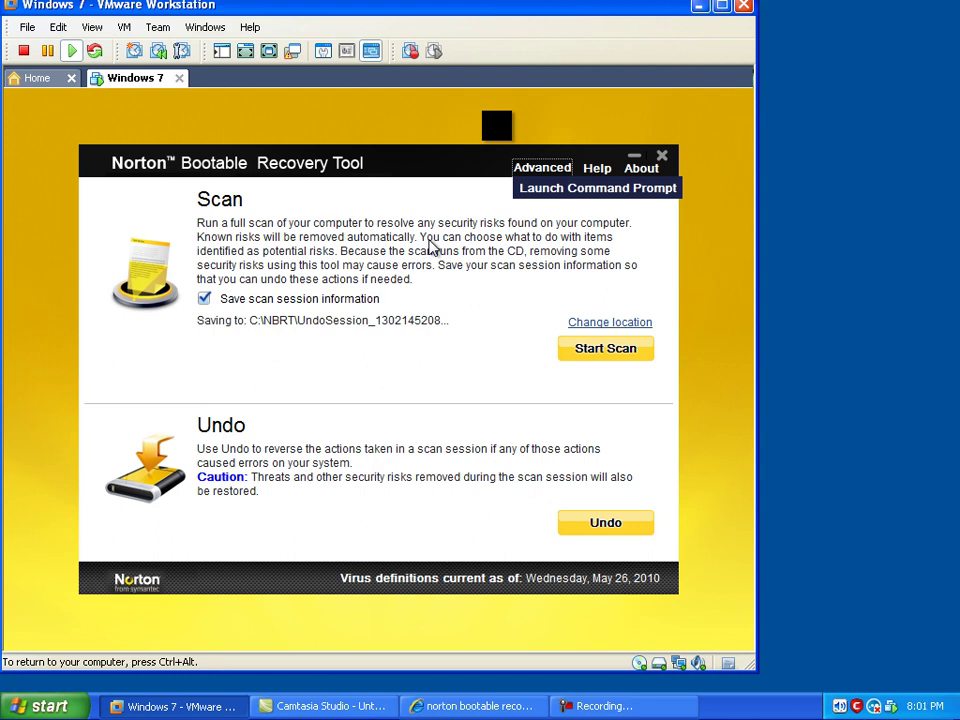
pyautogui.click(617, 357)
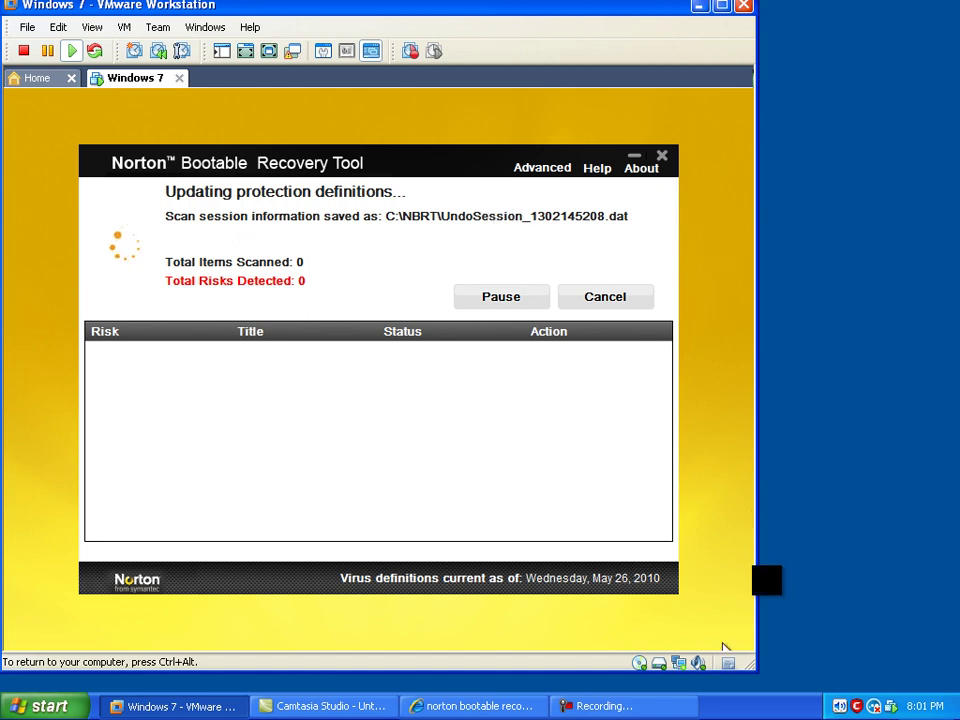
pyautogui.click(592, 706)
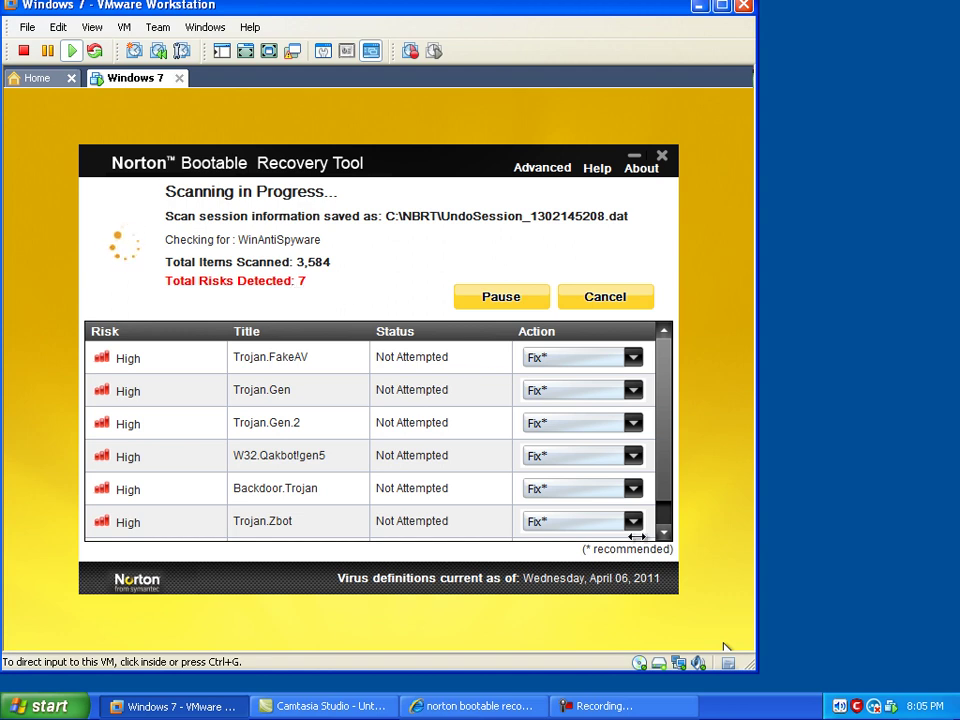
pyautogui.click(622, 708)
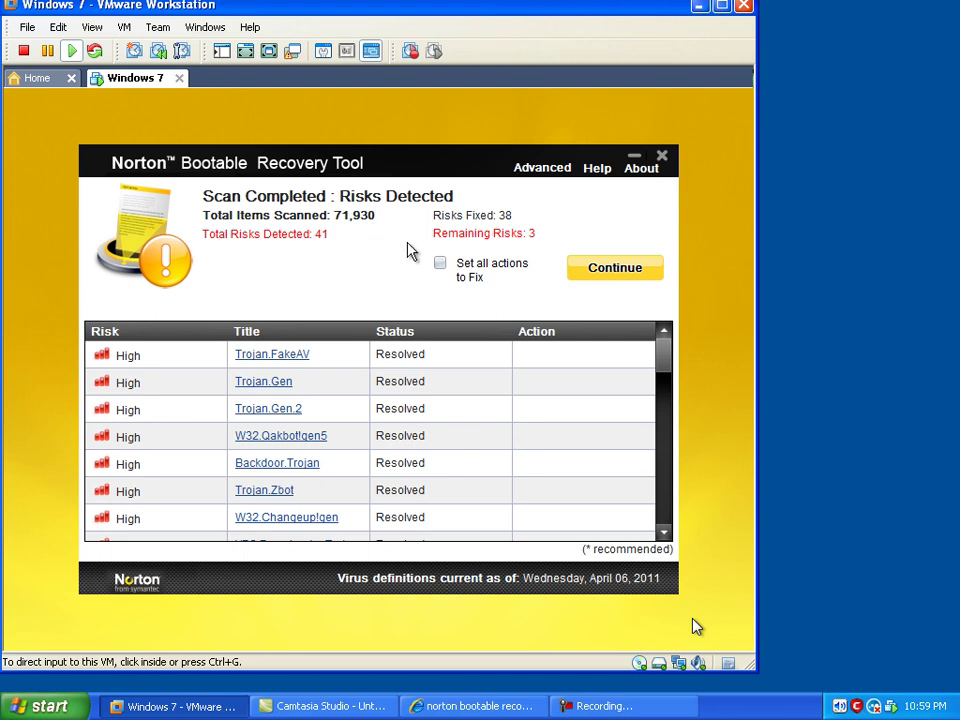
# - Set all actions to Fix for the remaining detected risks and continue with the repair
pyautogui.click(697, 627)
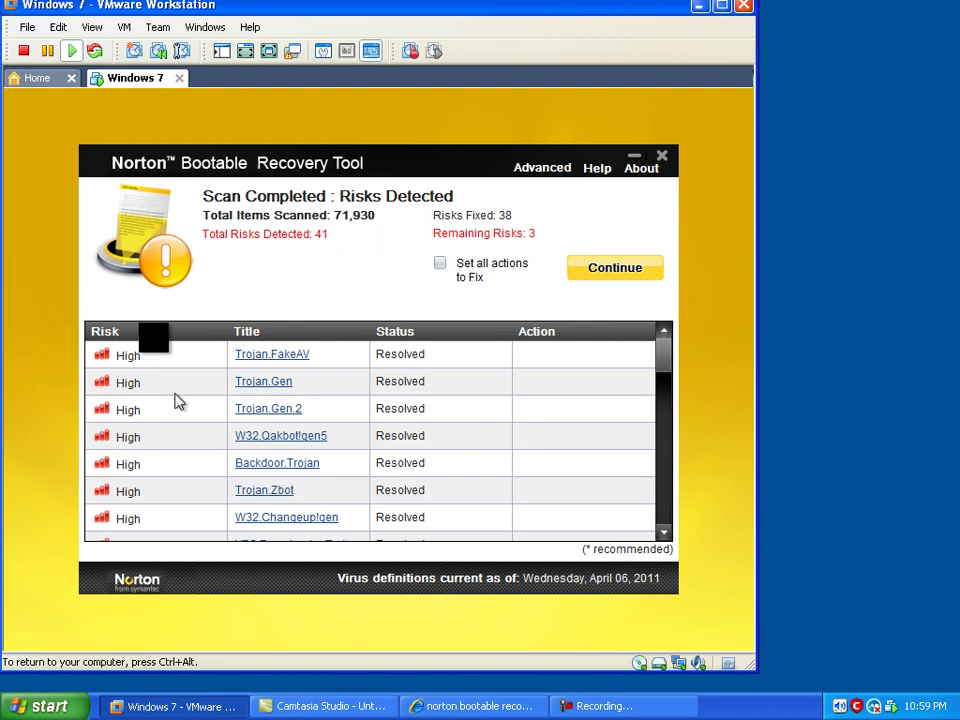
pyautogui.click(441, 266)
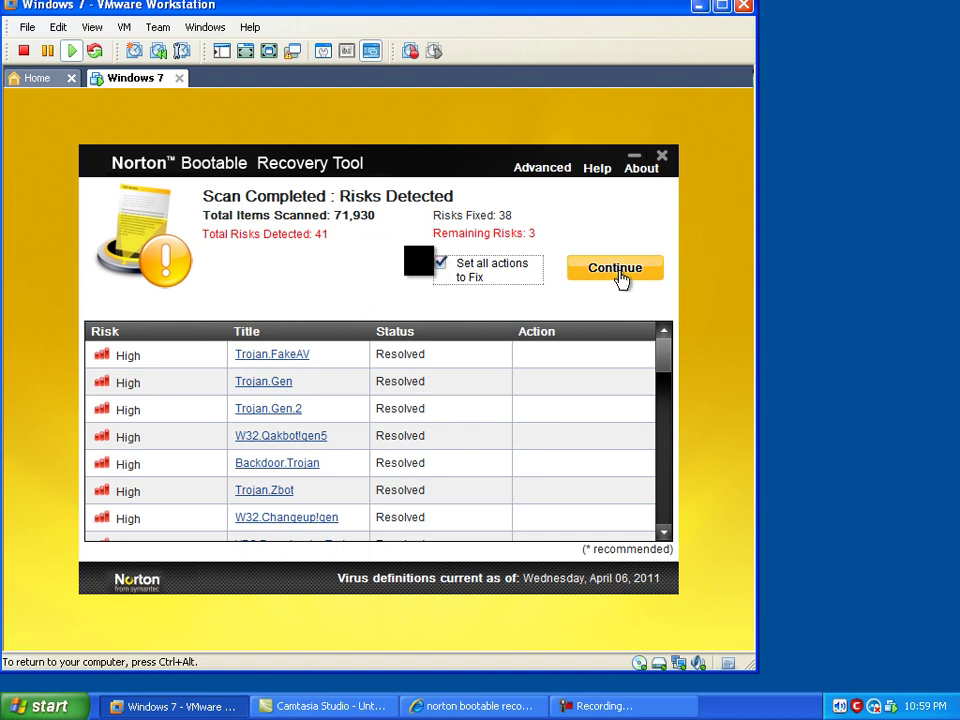
pyautogui.click(617, 279)
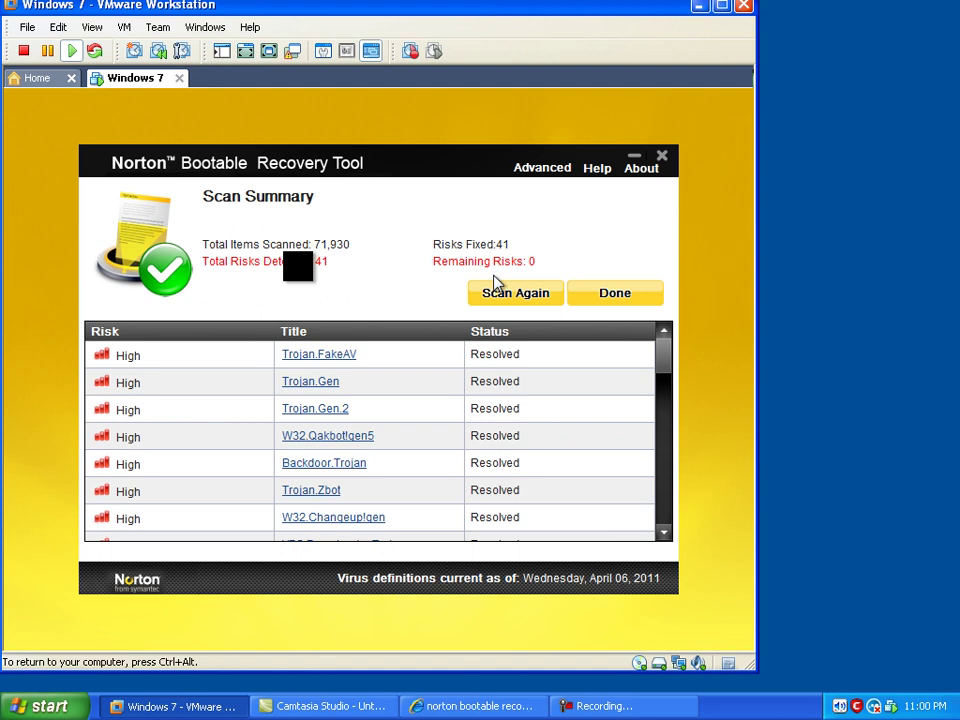
# - Finish the scan session from the scan summary and let the virtual machine restart
pyautogui.click(619, 300)
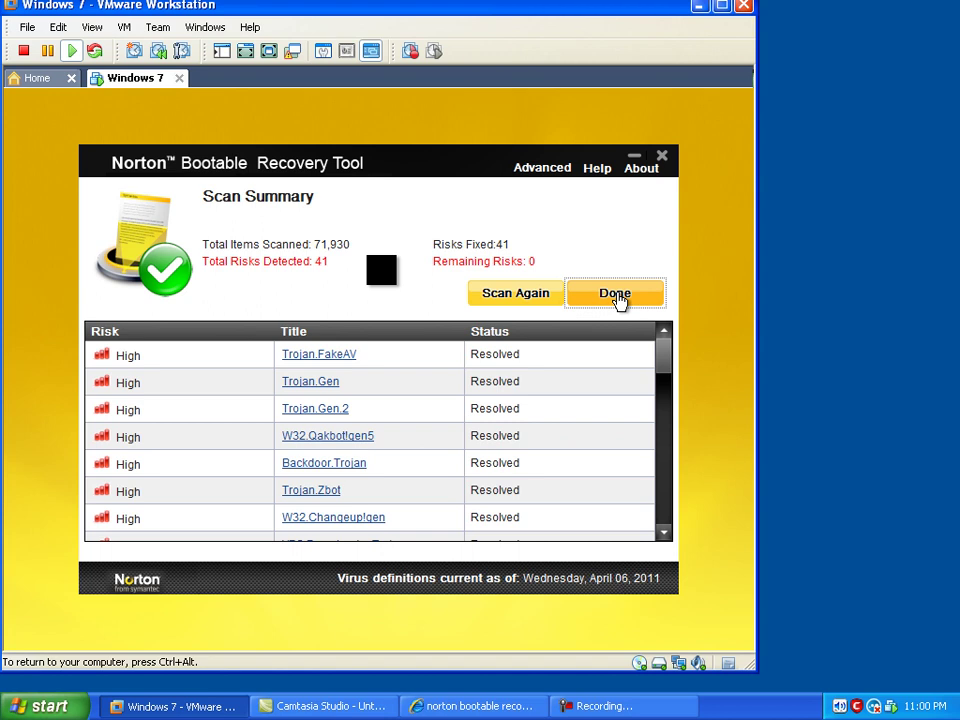
pyautogui.click(615, 294)
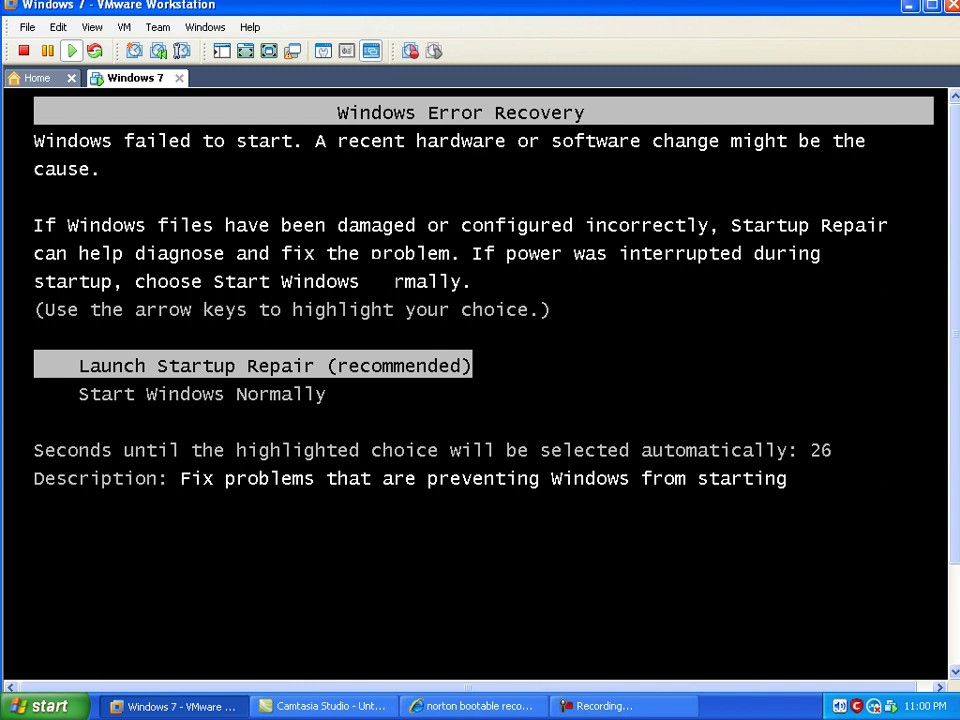
# - Launch Startup Repair and power off the virtual machine while its files are loading
pyautogui.press('Return')
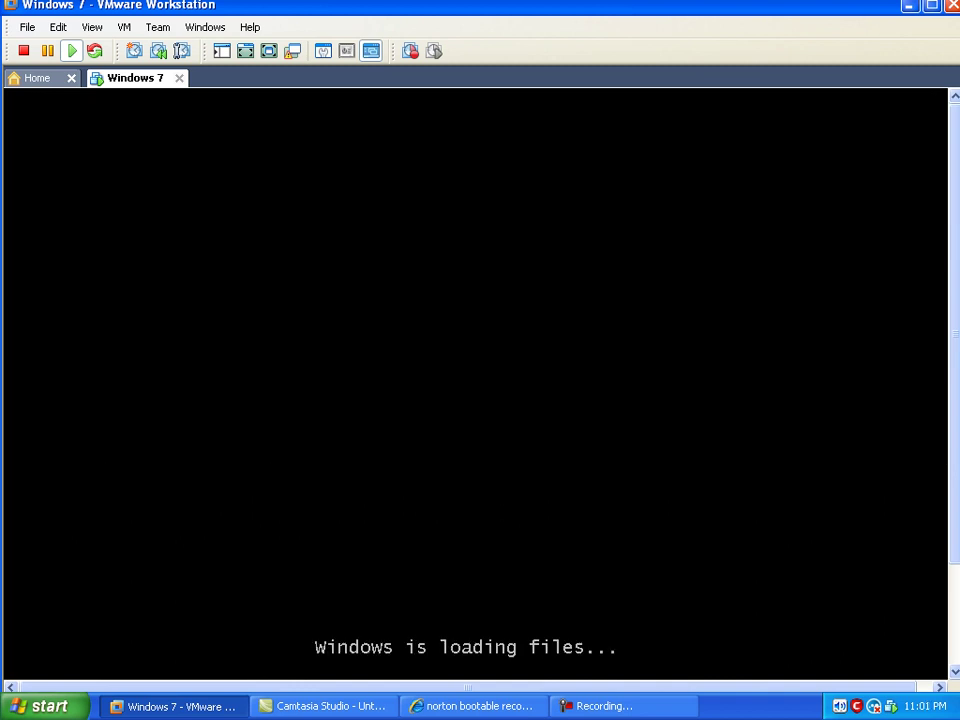
pyautogui.click(24, 50)
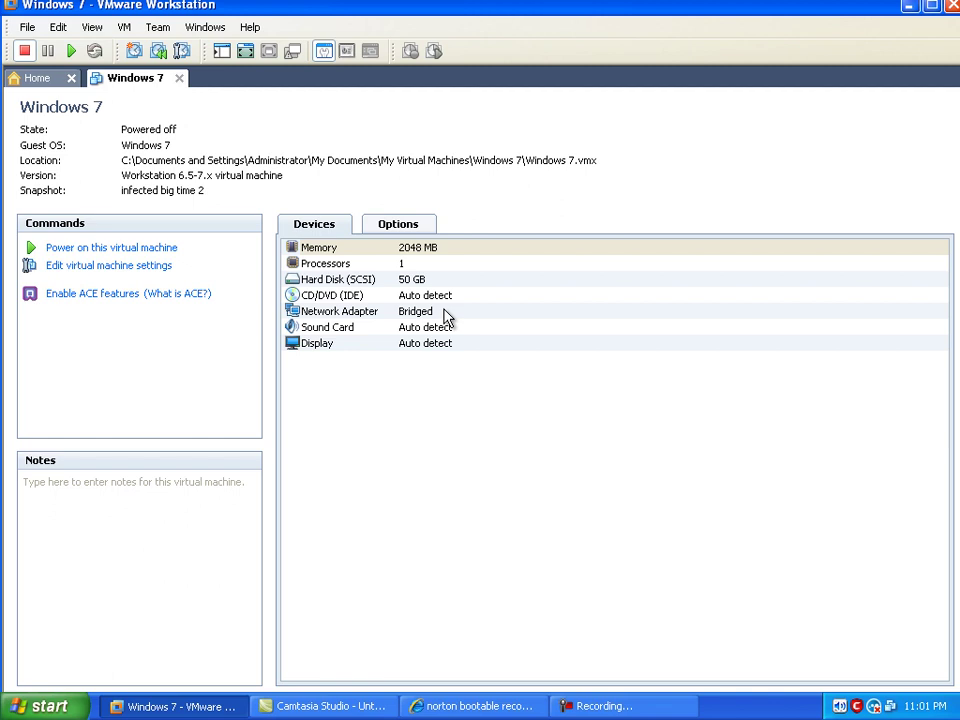
# - Power on the Windows 7 virtual machine again and choose Start Windows Normally
pyautogui.click(72, 52)
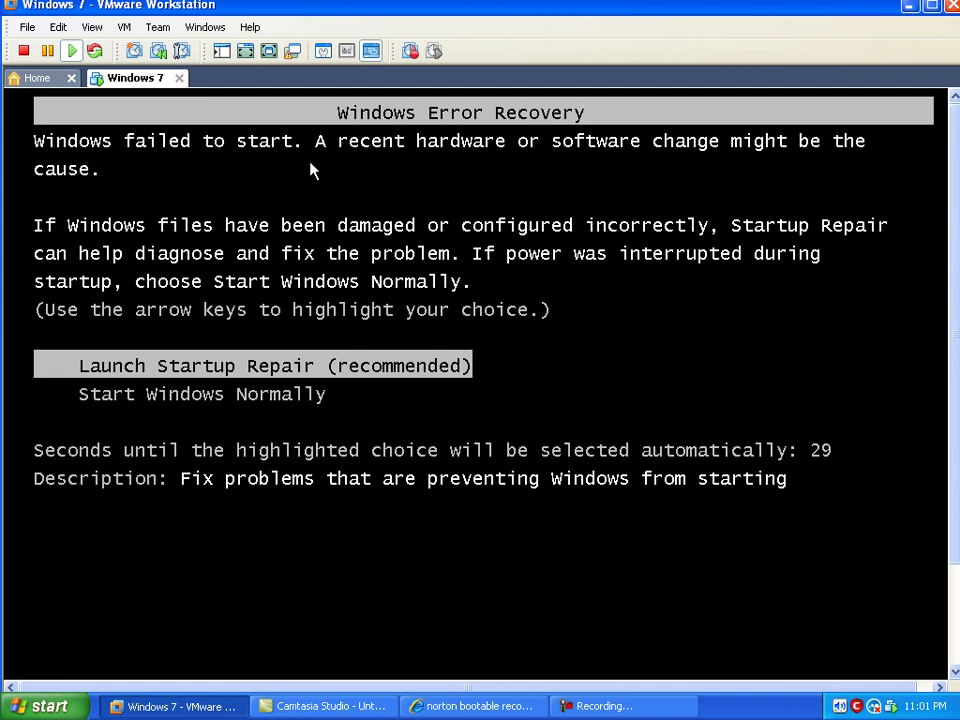
pyautogui.press('Down')
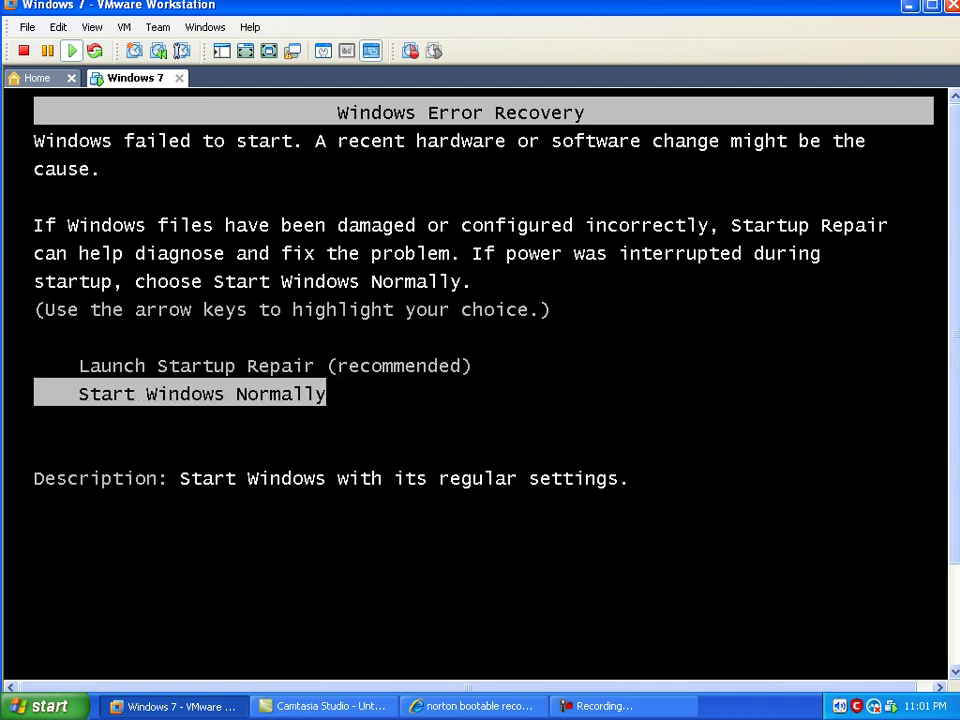
pyautogui.press('Return')
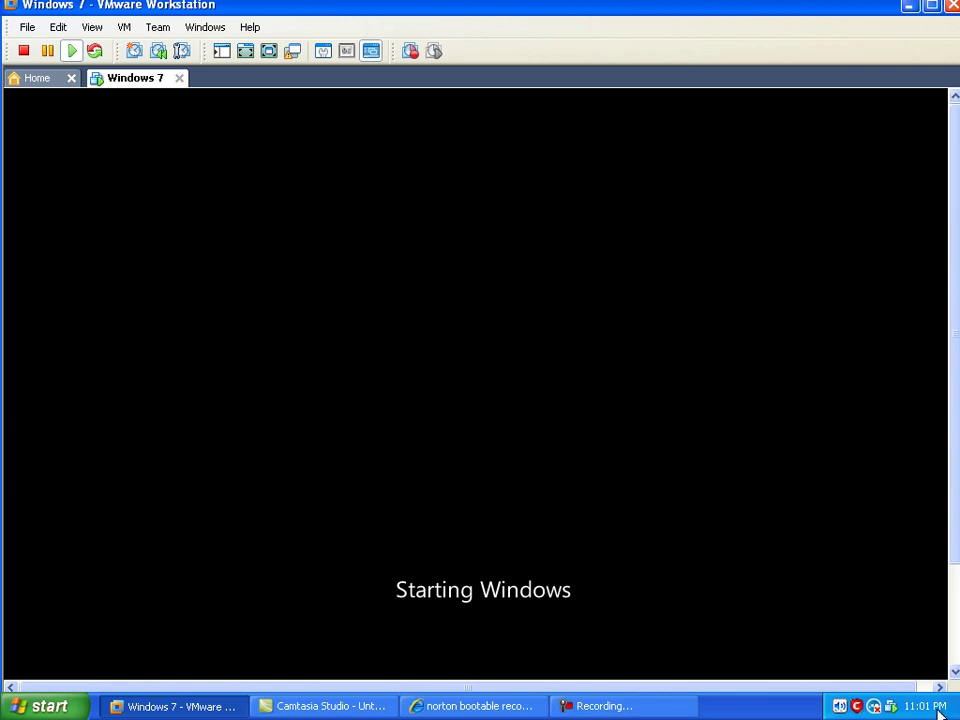
pyautogui.click(643, 712)
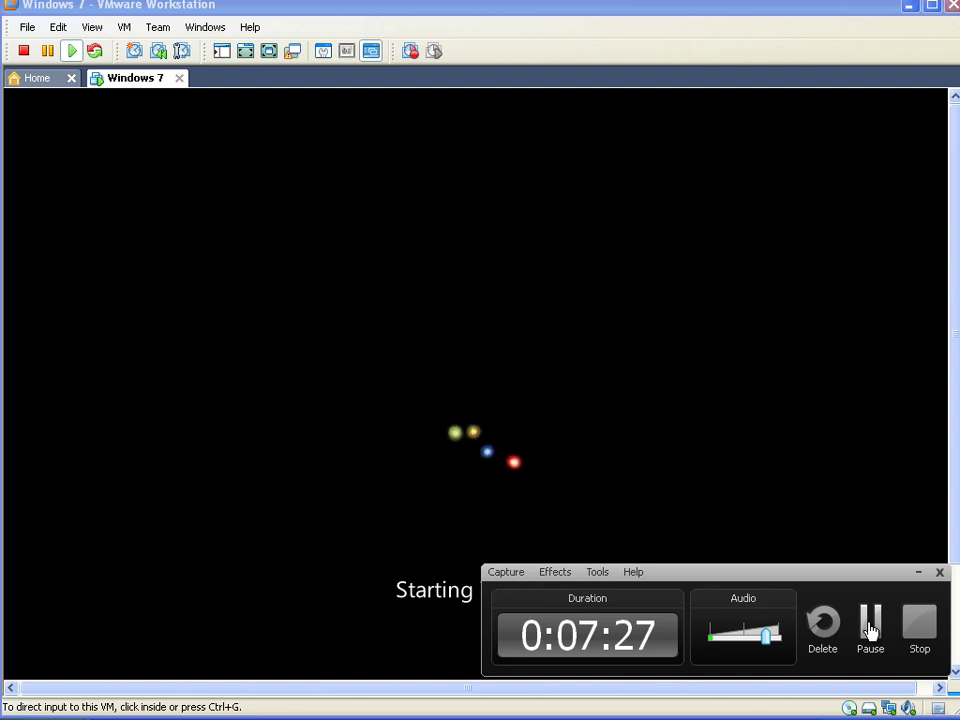
pyautogui.click(870, 628)
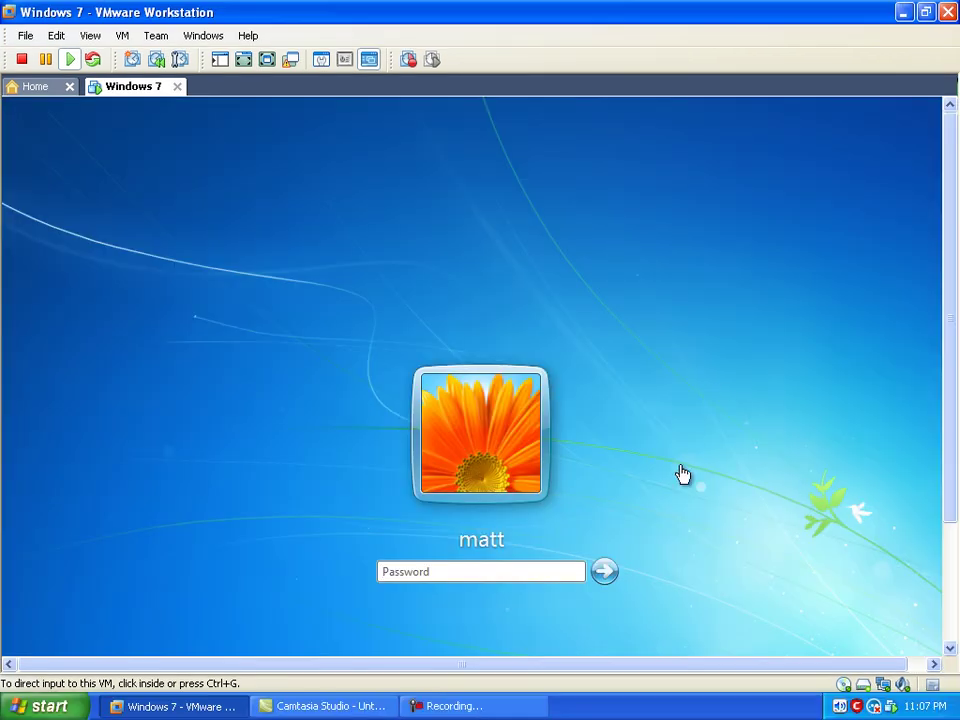
# - Log in to Windows 7 with the account password and dismiss the Windows Activation prompt
pyautogui.click(512, 577)
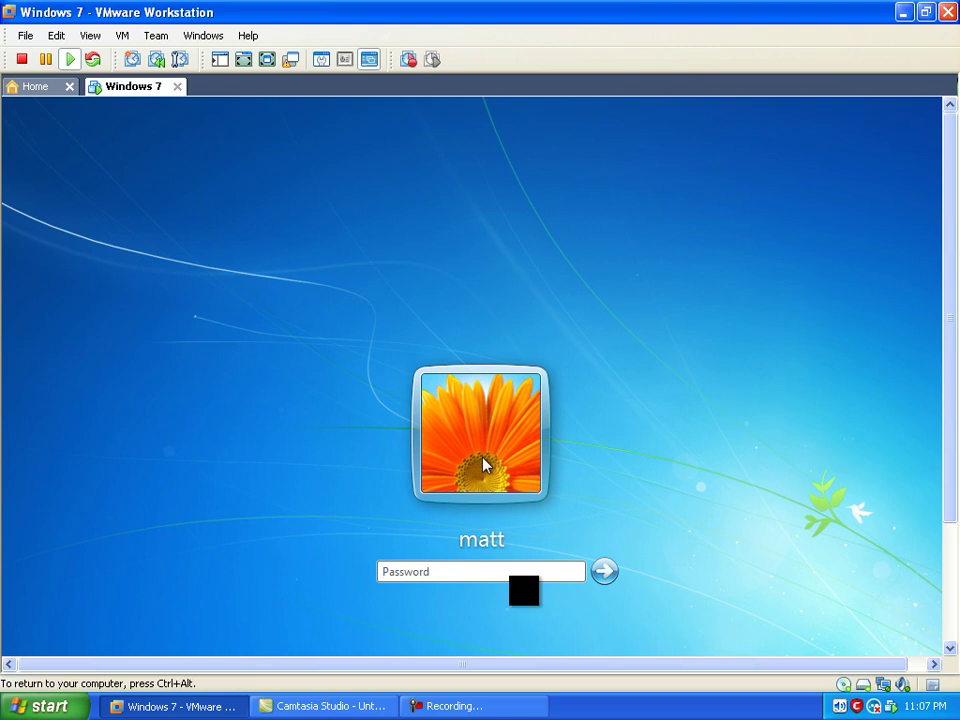
pyautogui.click(465, 570)
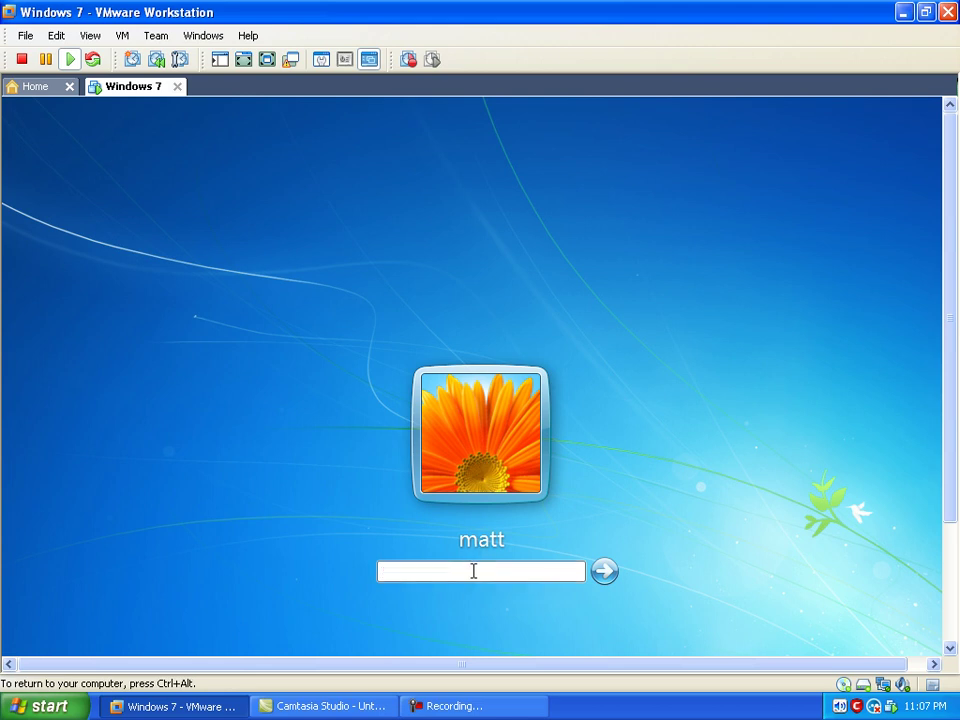
pyautogui.write('••••••••')
pyautogui.press('Return')
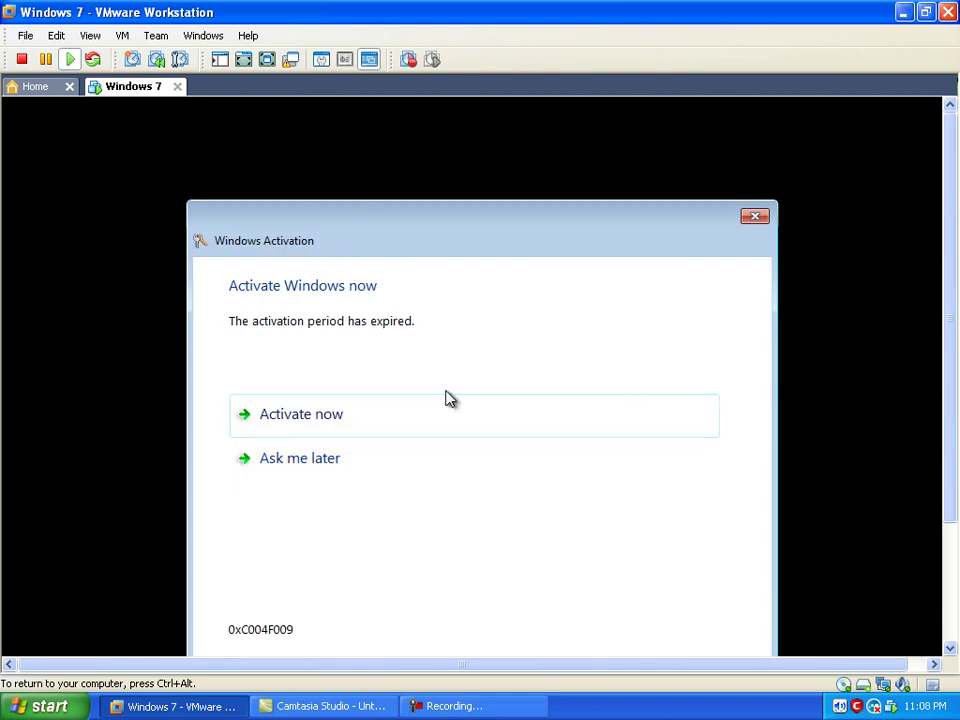
pyautogui.click(754, 218)
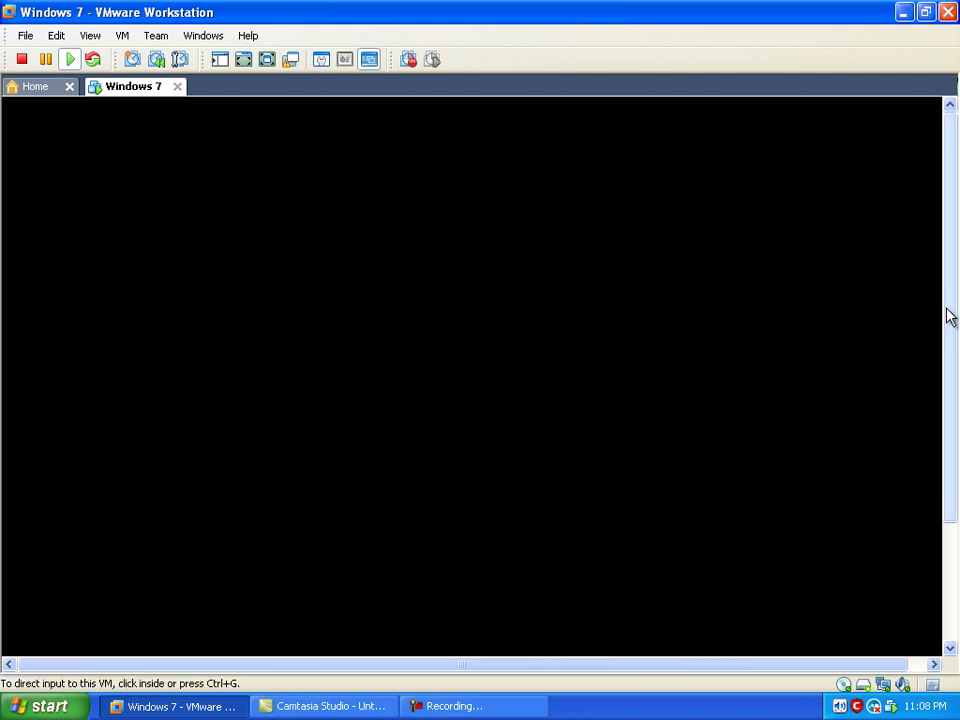
# - Set the location of 'Network 2' to Home network and cancel the homegroup sharing setup
pyautogui.moveTo(950, 317); pyautogui.dragTo(936, 450)
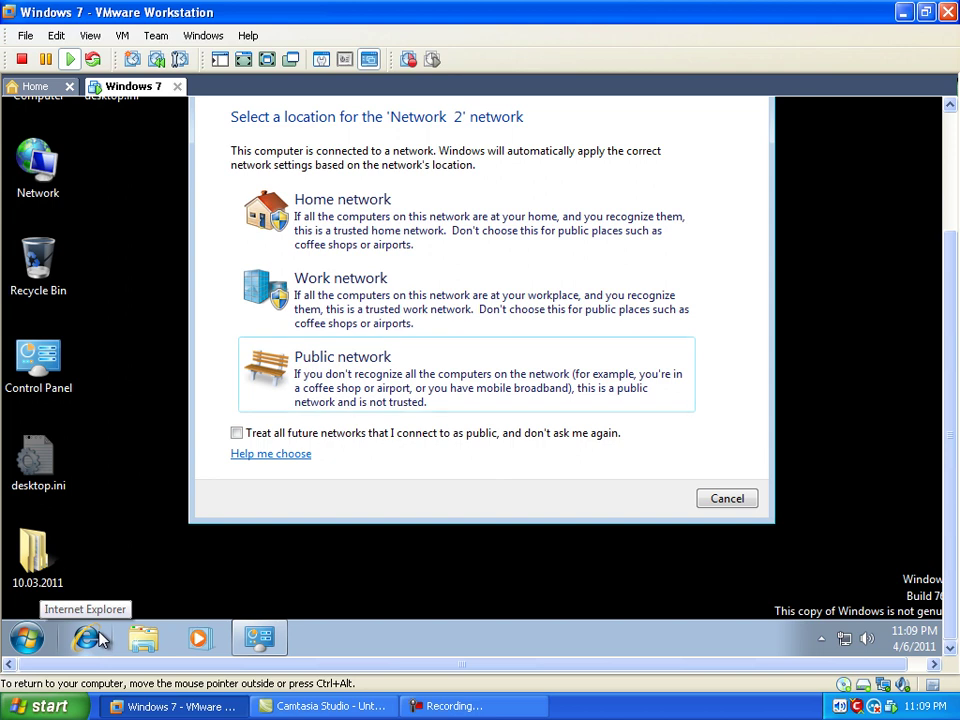
pyautogui.click(368, 240)
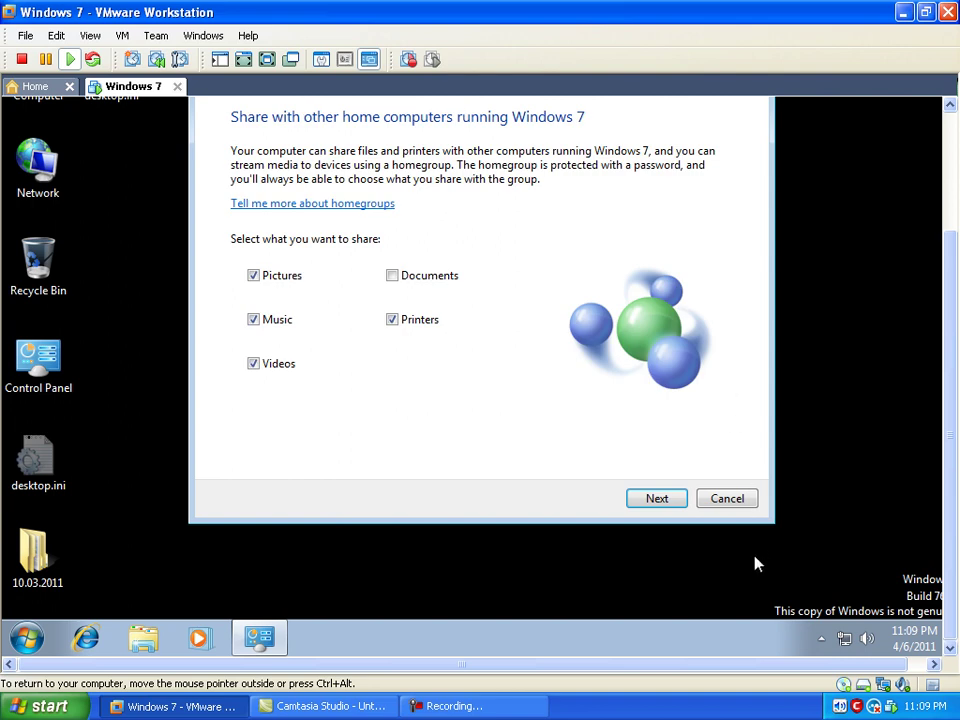
pyautogui.click(729, 505)
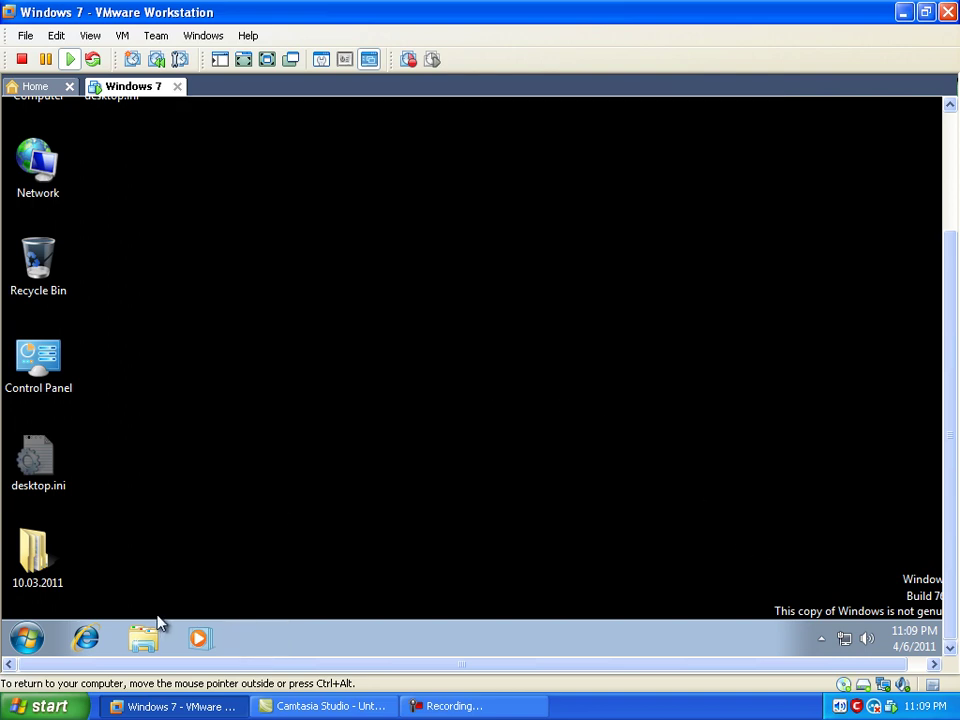
# - Open Internet Explorer in the virtual machine and go to filehippo.com
pyautogui.click(86, 638)
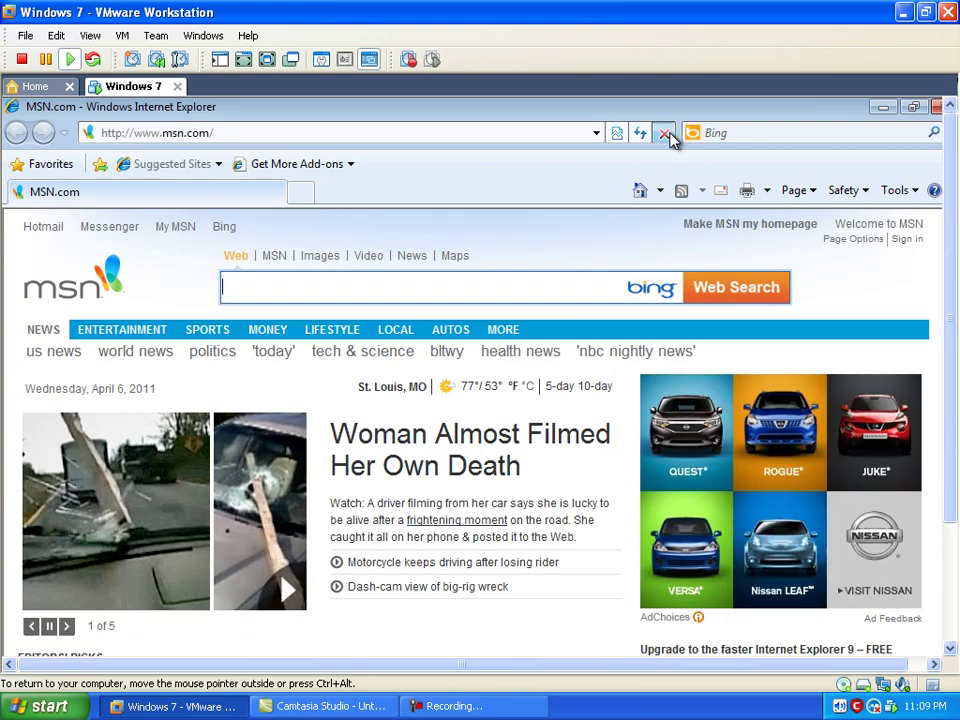
pyautogui.click(493, 133)
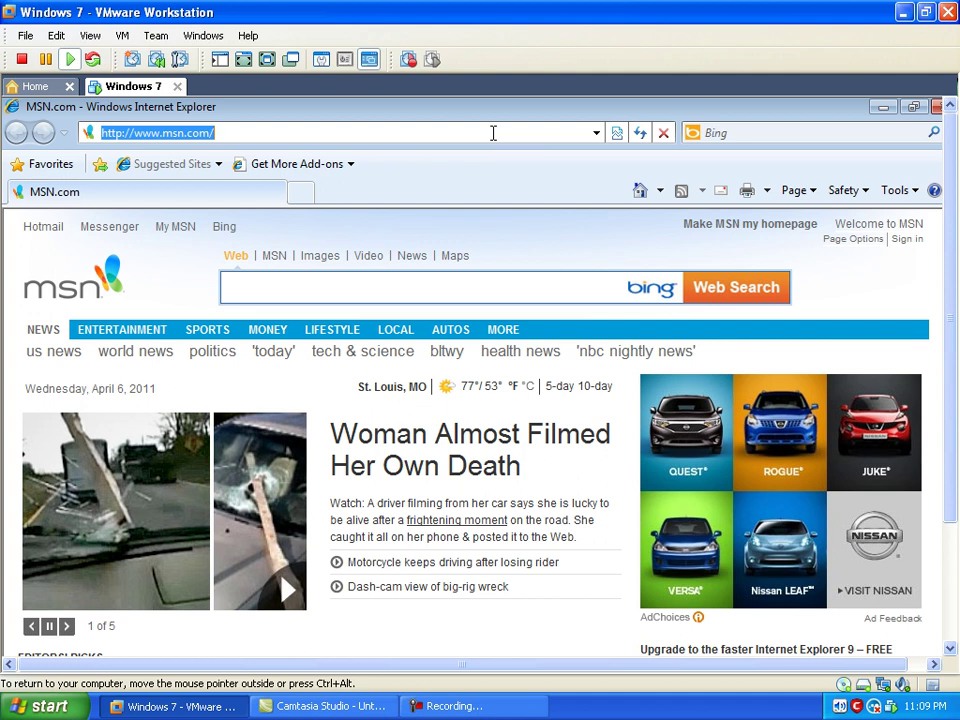
pyautogui.write('file')
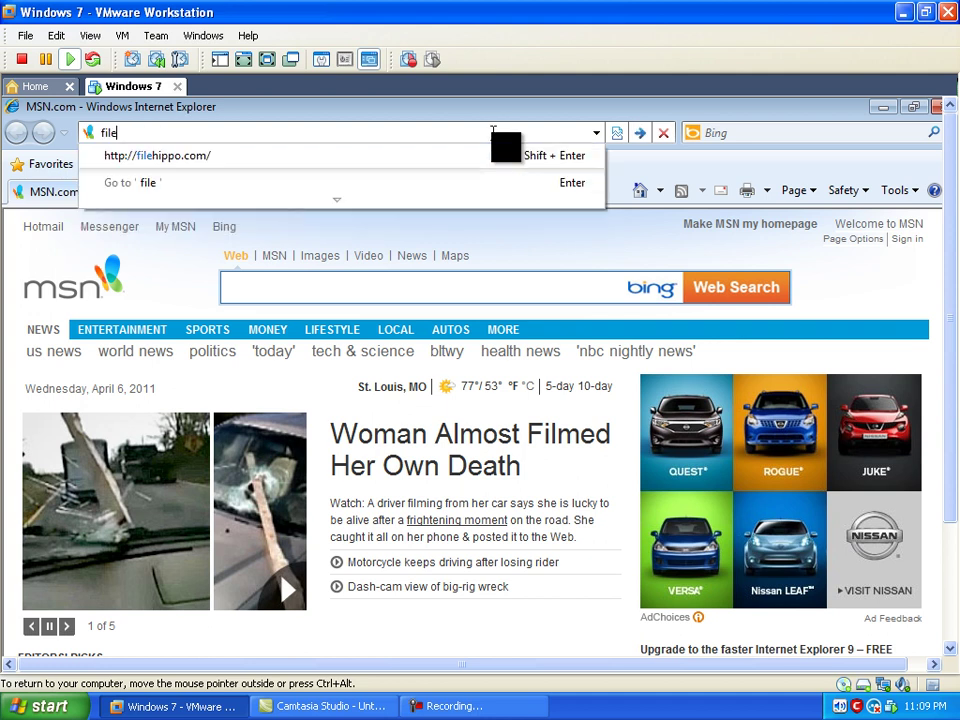
pyautogui.press('Down')
pyautogui.press('Return')
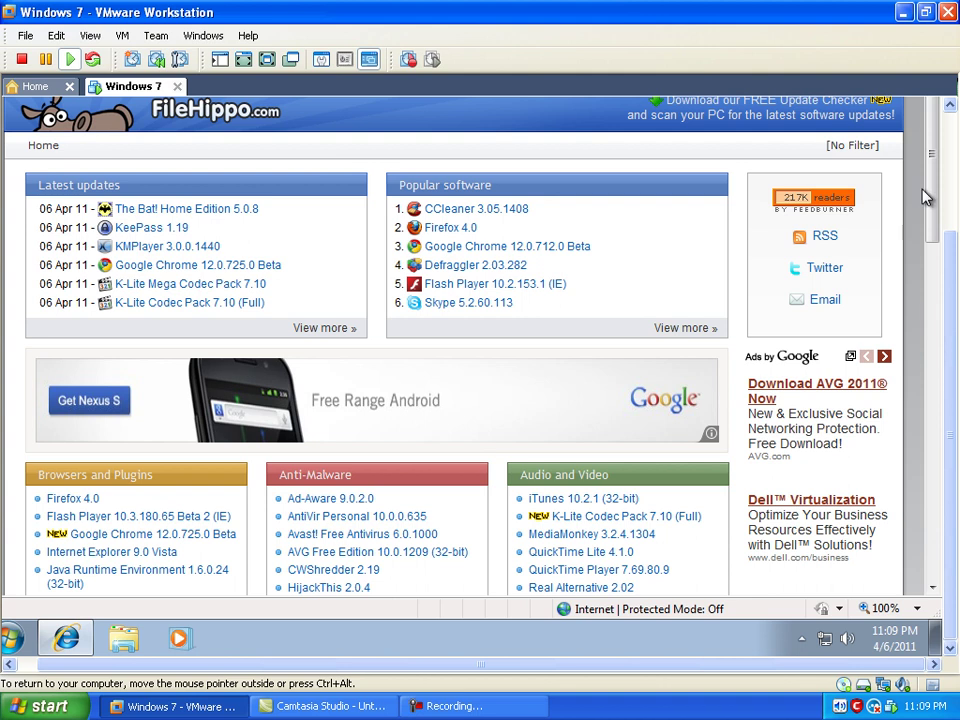
# - Browse FileHippo's full Anti-Malware category and request the Malwarebytes Anti-Malware 1.50.1 download
pyautogui.moveTo(928, 215); pyautogui.dragTo(932, 262)
pyautogui.click(450, 506)
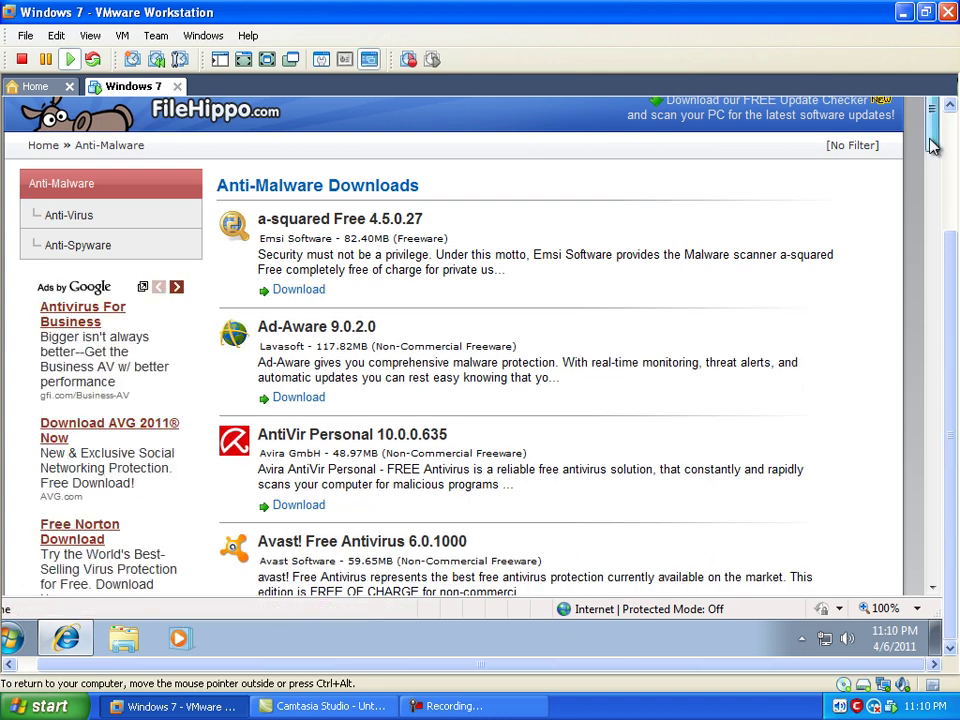
pyautogui.moveTo(930, 145); pyautogui.dragTo(881, 371)
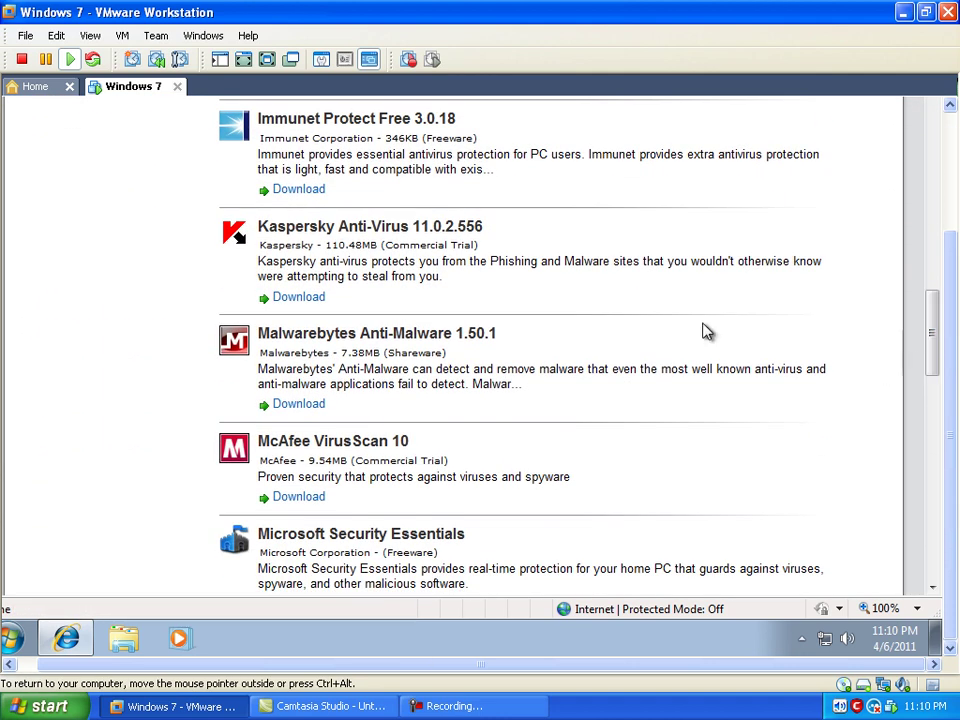
pyautogui.click(275, 338)
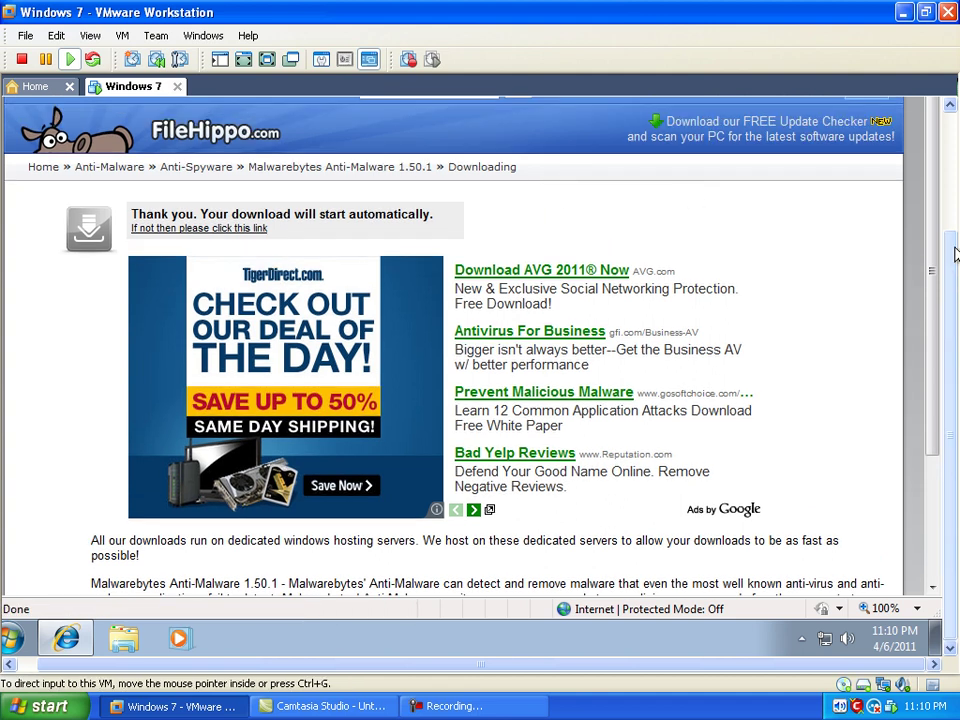
# - Allow the blocked file download, run mbam-setup.exe and let it make changes to the computer
pyautogui.moveTo(952, 270); pyautogui.dragTo(949, 171)
pyautogui.click(402, 216)
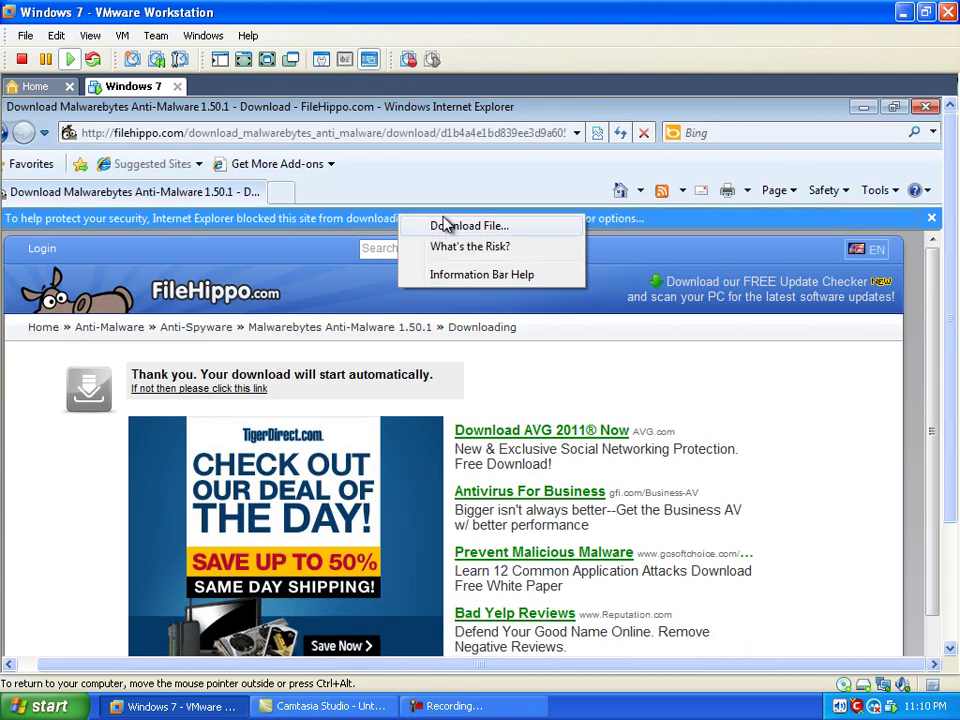
pyautogui.click(446, 225)
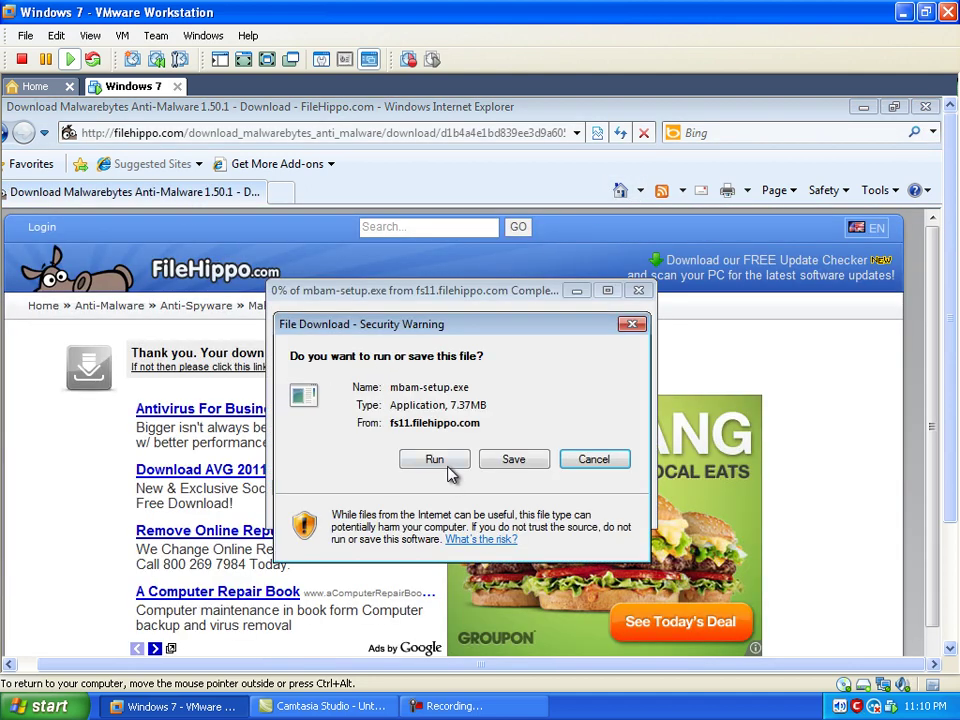
pyautogui.click(437, 459)
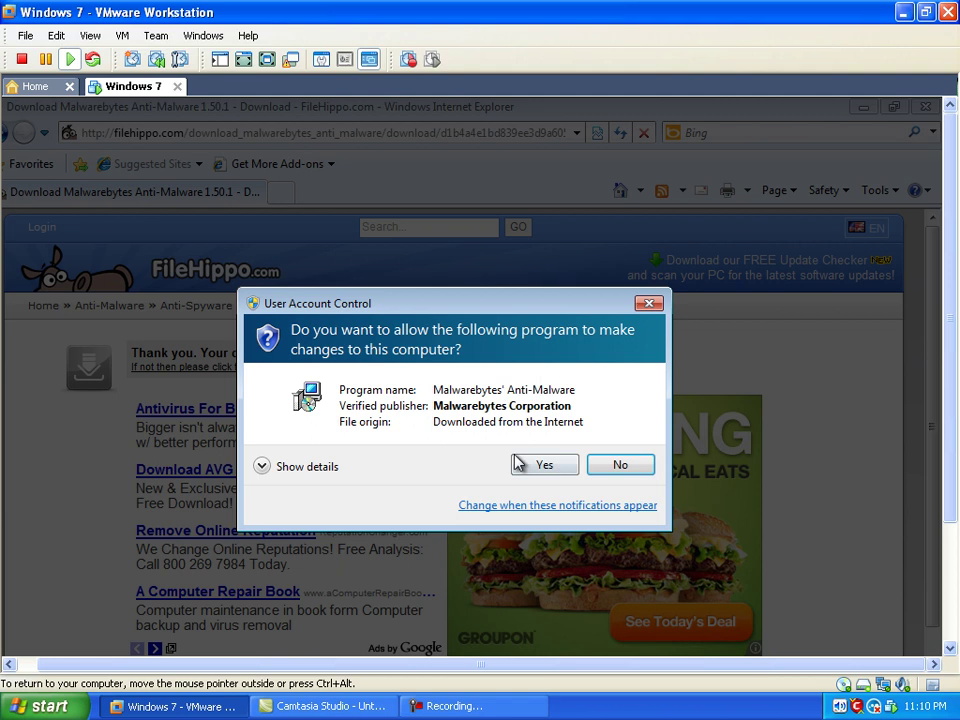
pyautogui.click(522, 464)
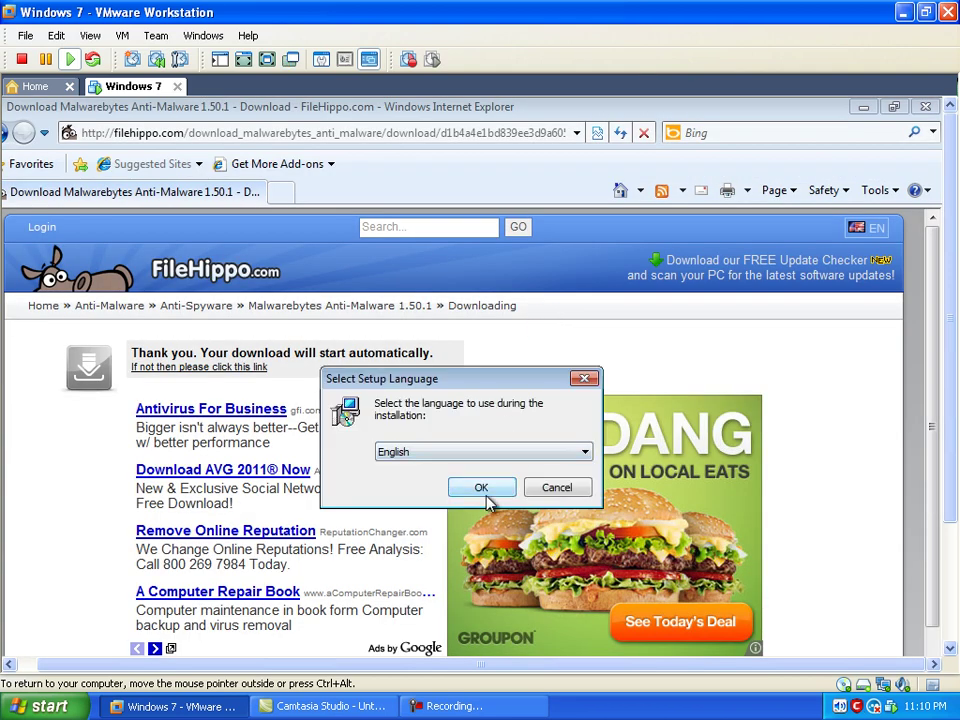
# - Install Malwarebytes' Anti-Malware in English with the default options, accepting the license, and finish with updating and launching enabled
pyautogui.click(485, 488)
pyautogui.click(570, 597)
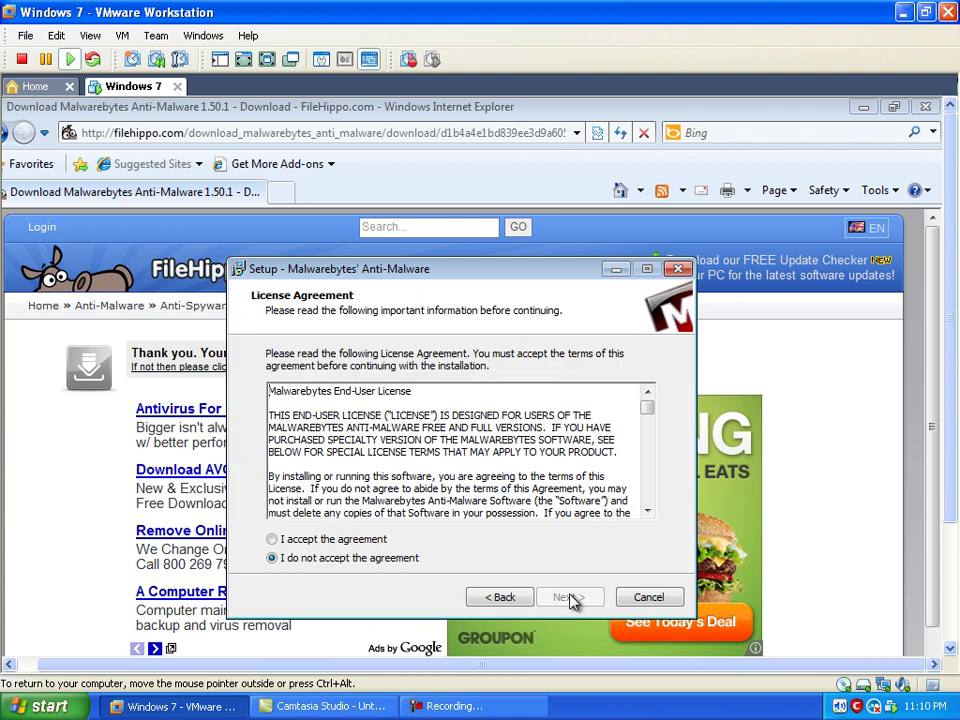
pyautogui.click(372, 537)
pyautogui.click(566, 597)
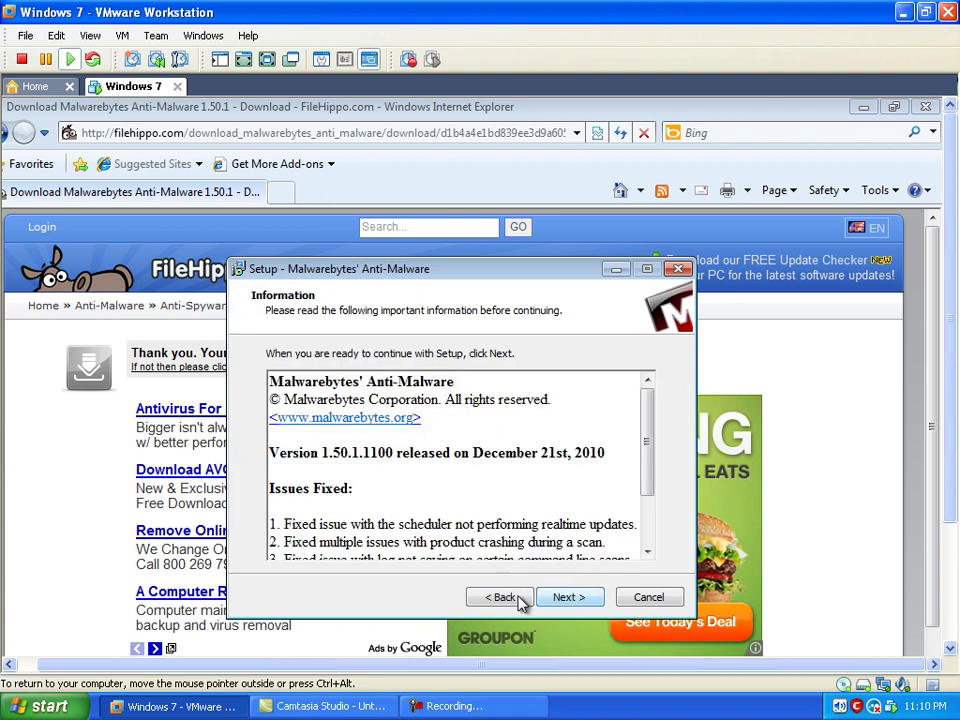
pyautogui.click(566, 598)
pyautogui.click(570, 598)
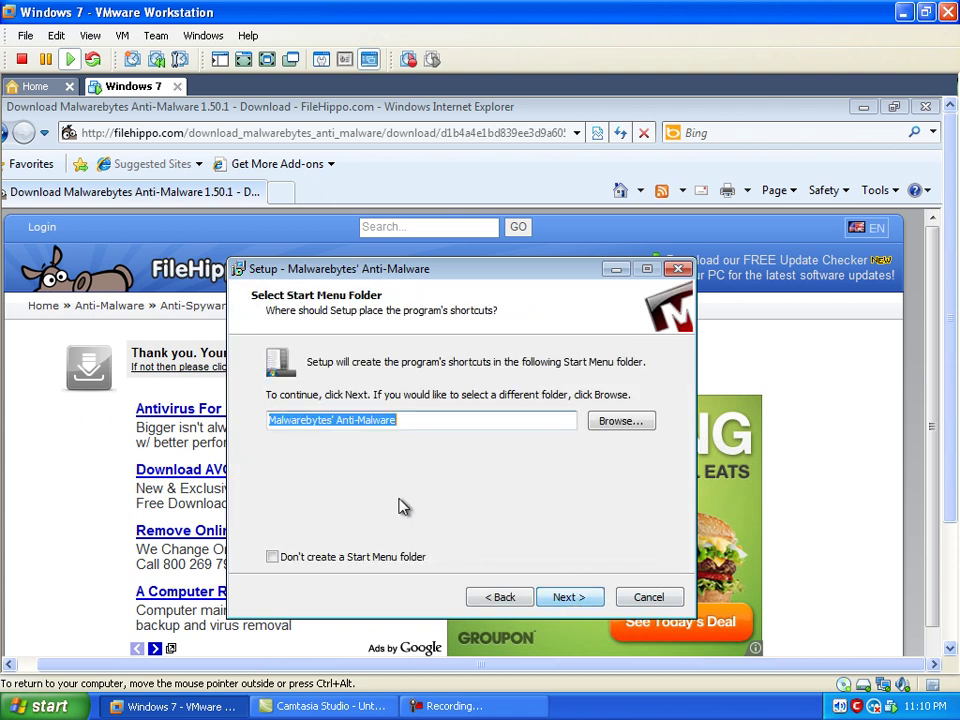
pyautogui.click(581, 600)
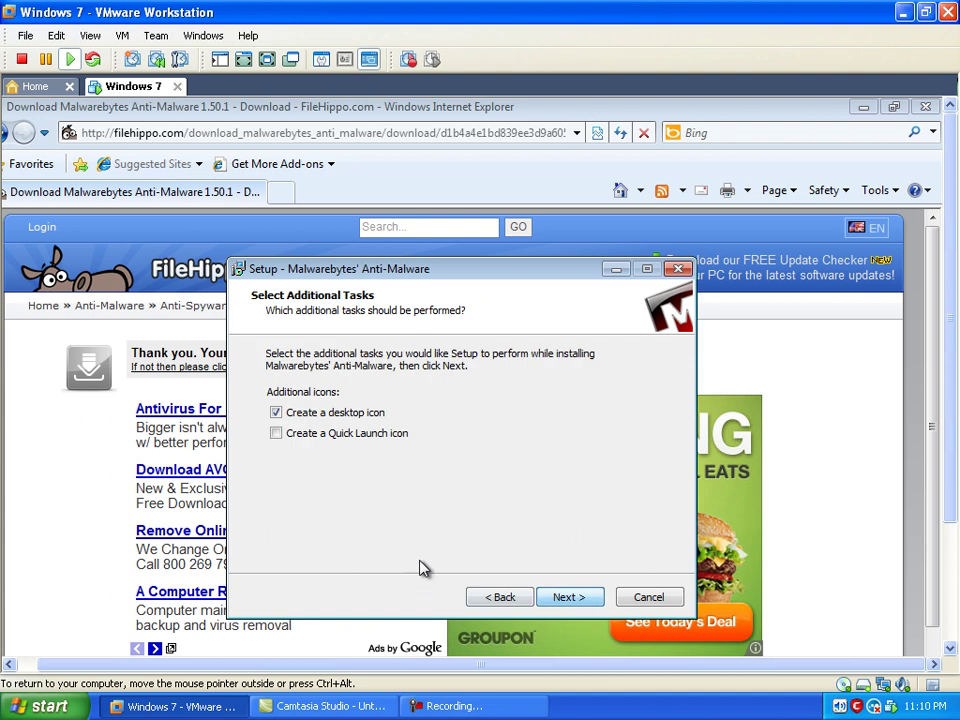
pyautogui.click(566, 598)
pyautogui.click(578, 598)
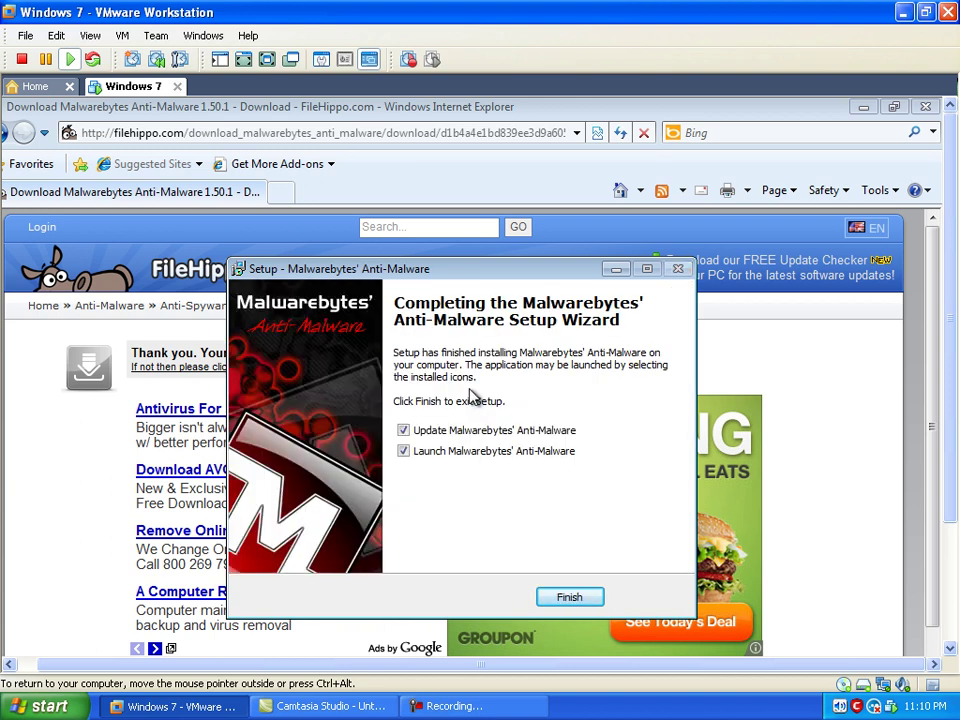
pyautogui.click(564, 598)
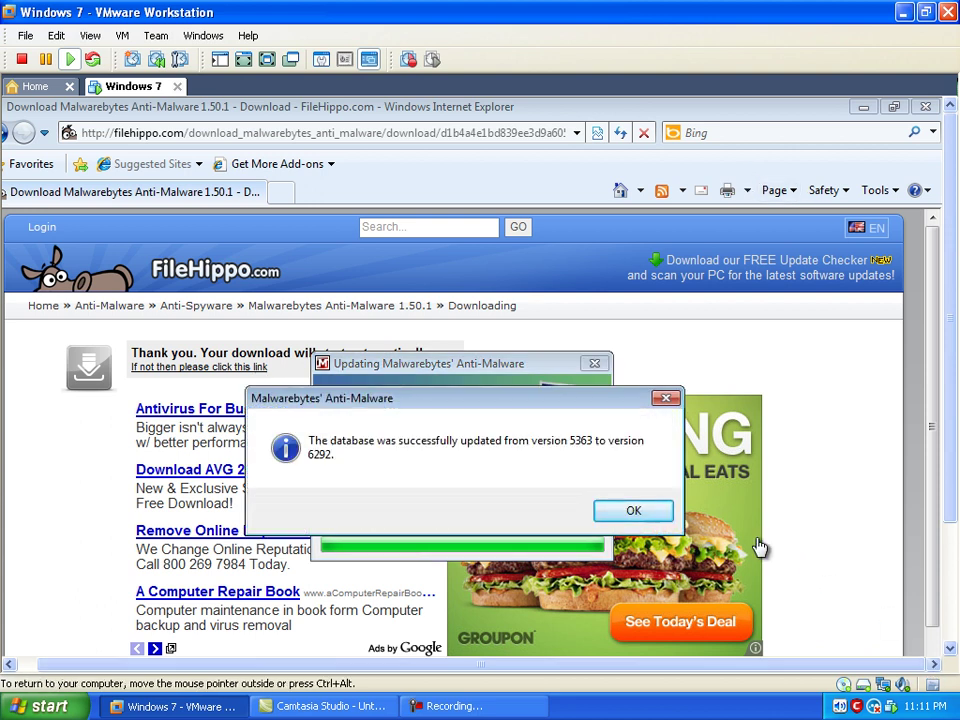
# - Close the database update notice and check for further updates in Malwarebytes' Anti-Malware
pyautogui.click(633, 511)
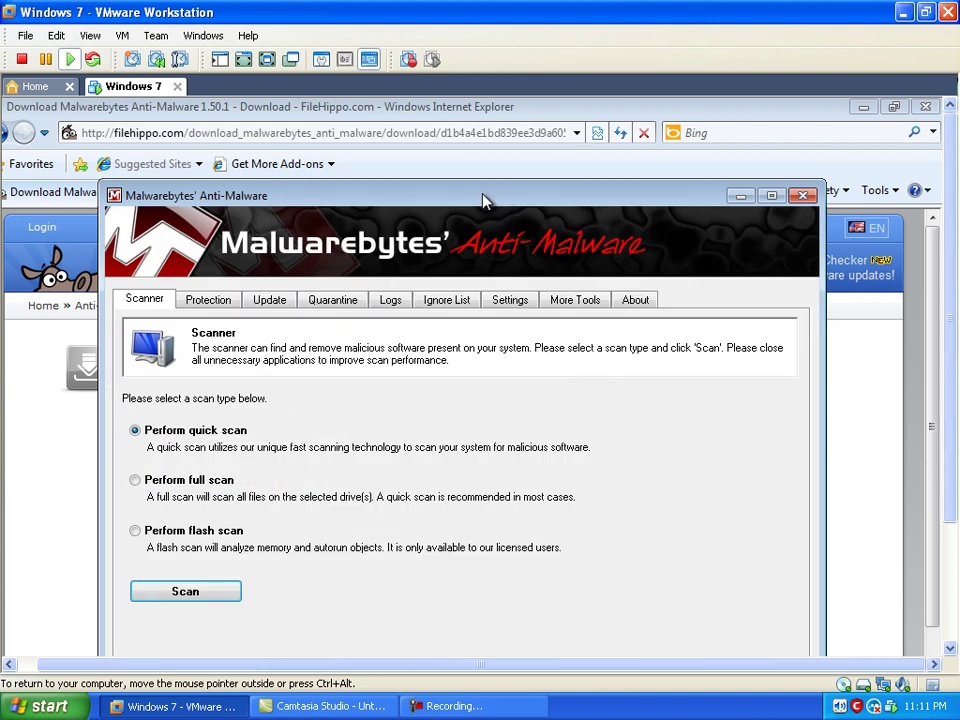
pyautogui.moveTo(483, 201); pyautogui.dragTo(480, 123)
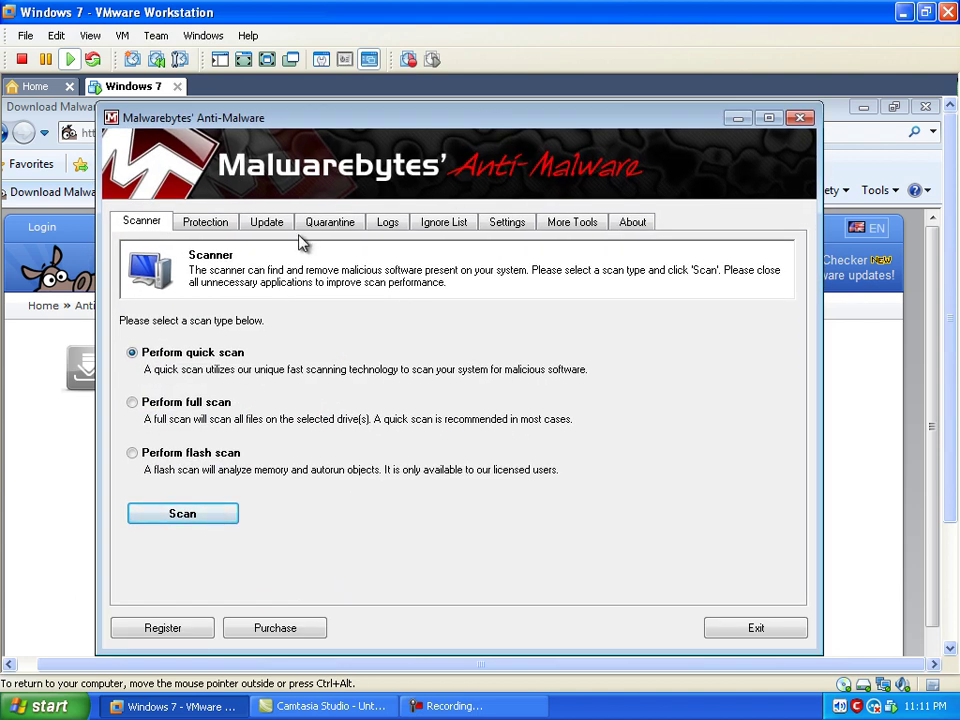
pyautogui.click(268, 226)
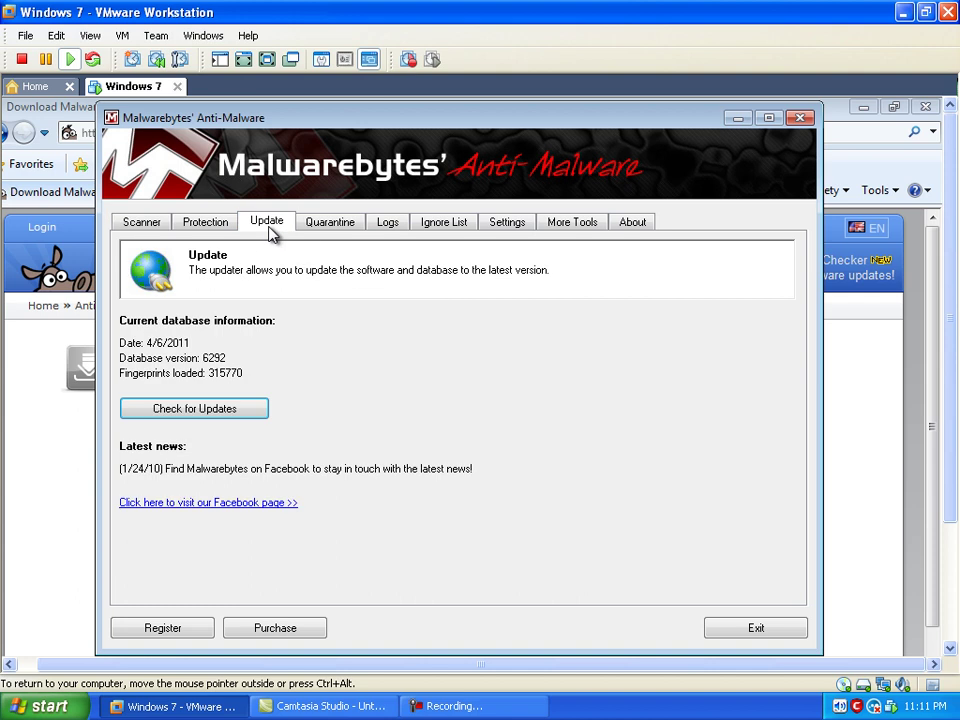
pyautogui.click(204, 407)
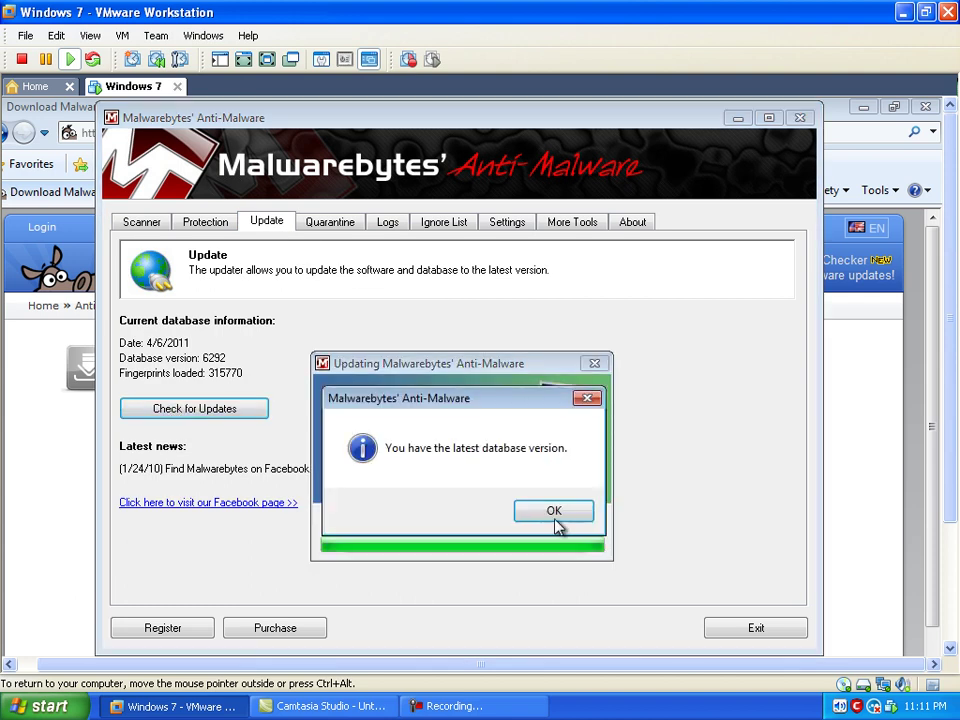
pyautogui.click(553, 514)
# - Start a full Malwarebytes scan of the C:\ drive
pyautogui.click(150, 222)
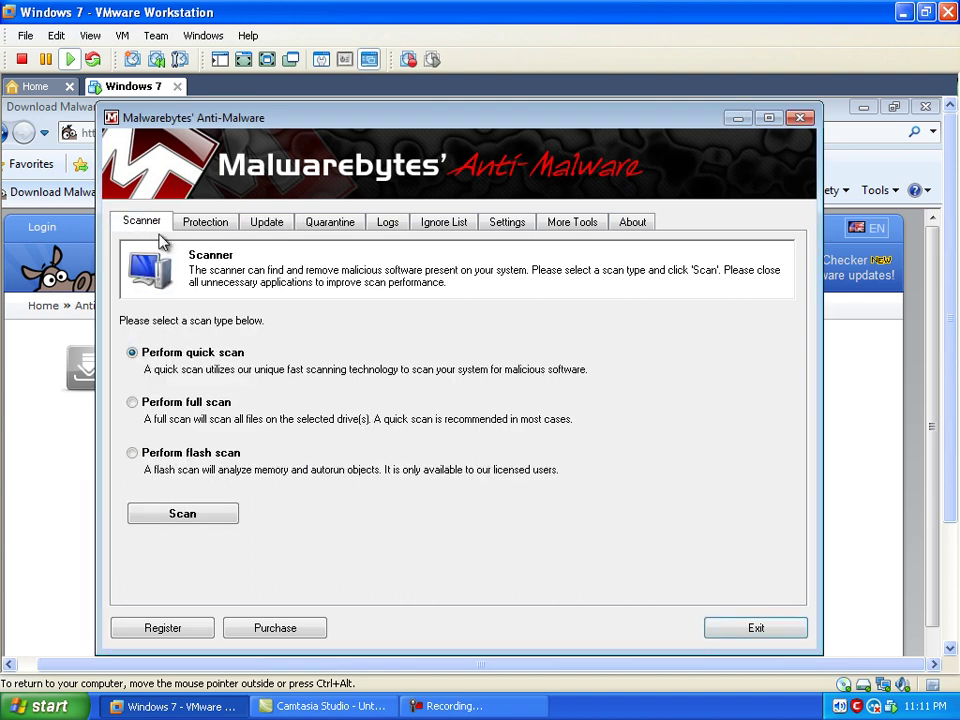
pyautogui.click(190, 402)
pyautogui.click(188, 515)
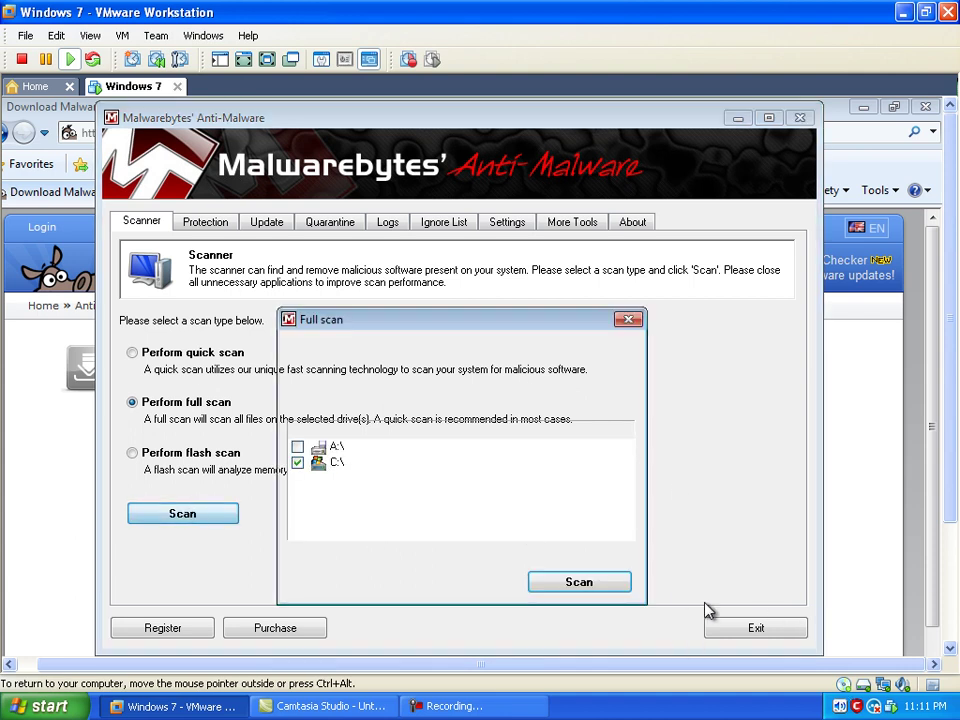
pyautogui.click(580, 584)
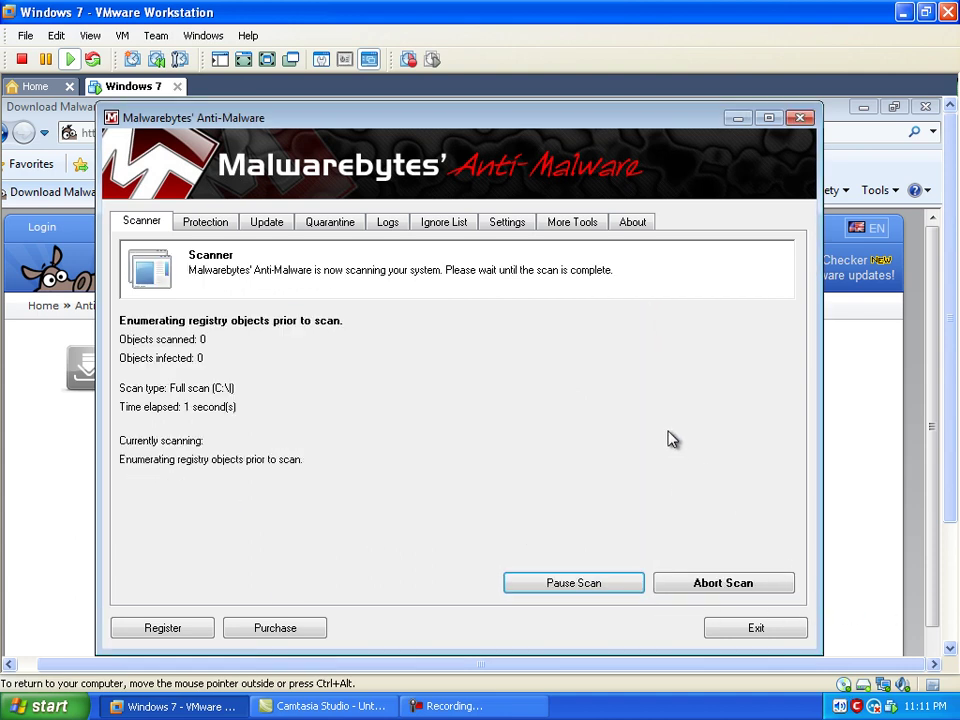
pyautogui.click(470, 706)
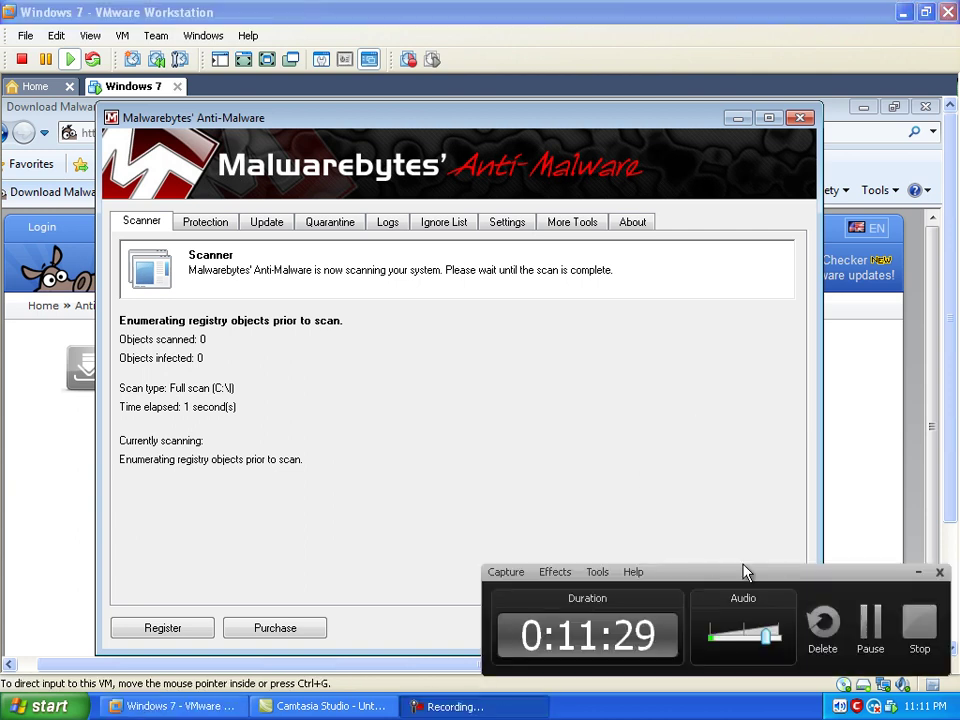
pyautogui.click(870, 625)
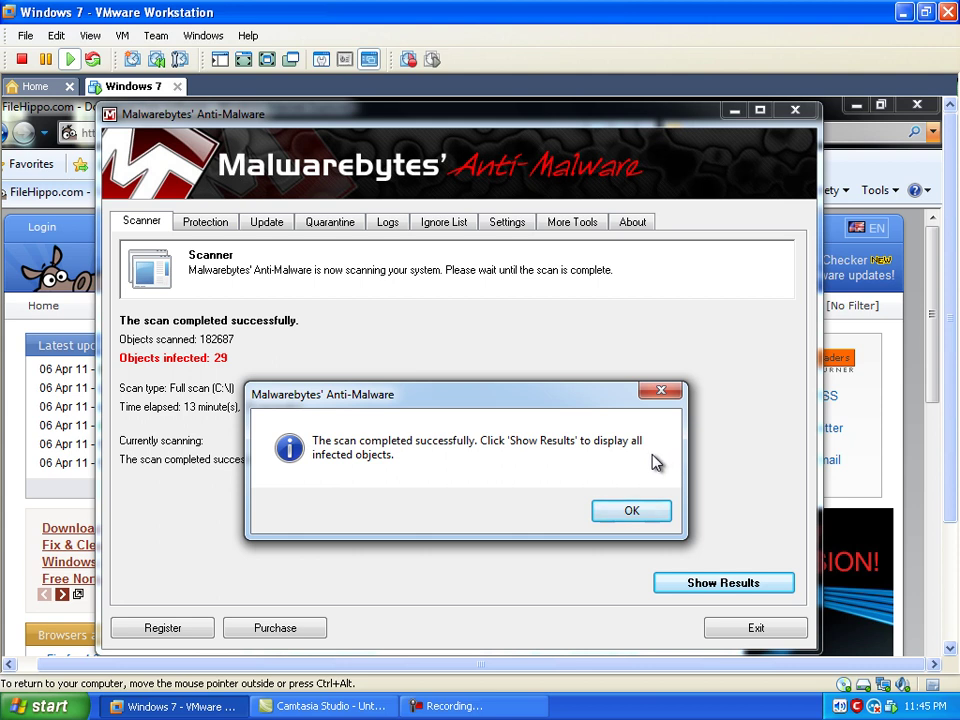
# - Dismiss the scan completion message and show the list of infected objects
pyautogui.click(627, 514)
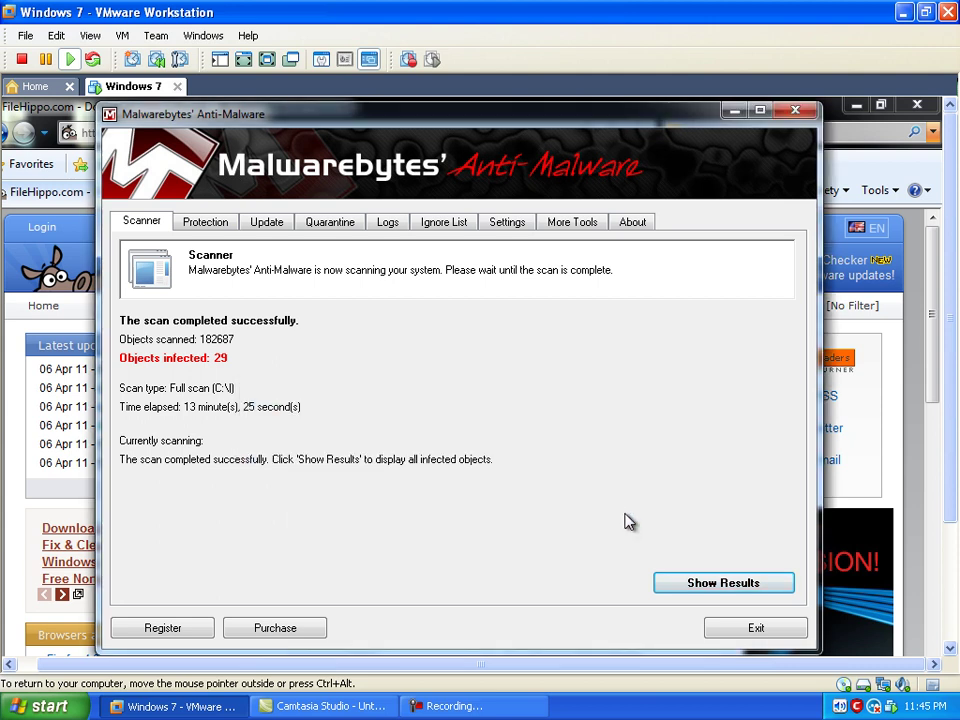
pyautogui.click(708, 590)
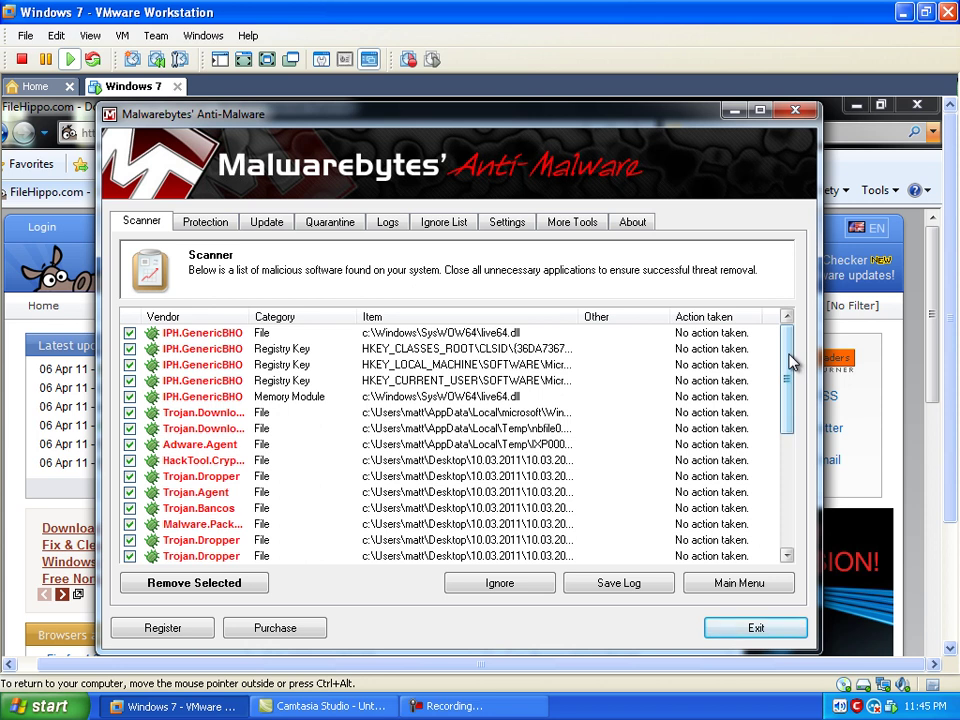
# - Review the full list of detected items in the Malwarebytes scan results and remove all the selected ones
pyautogui.moveTo(790, 362); pyautogui.dragTo(790, 413)
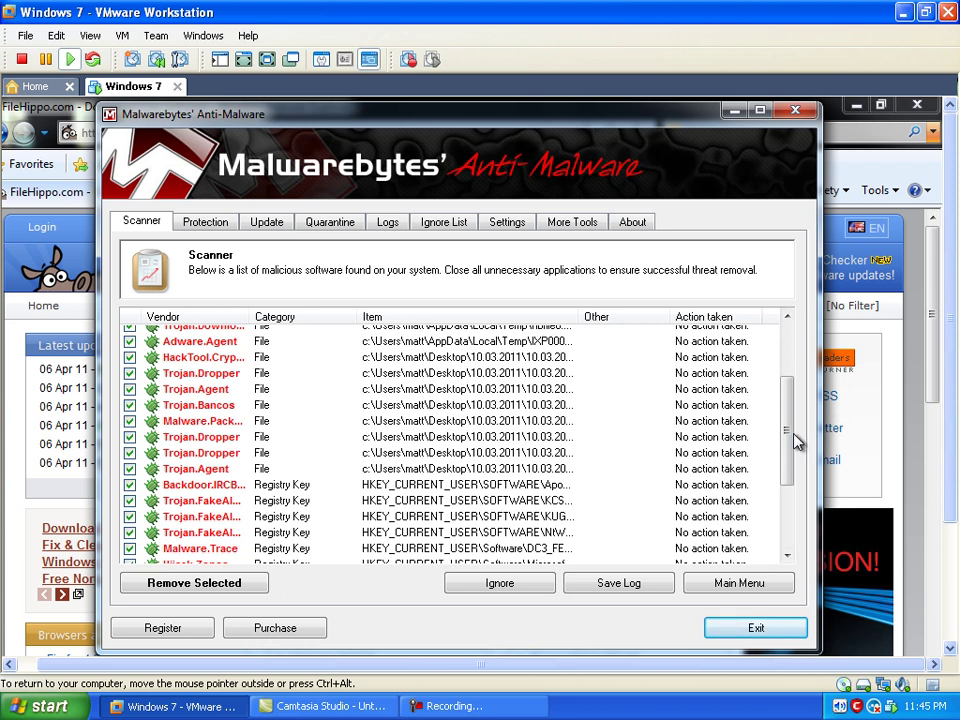
pyautogui.moveTo(795, 441); pyautogui.dragTo(784, 506)
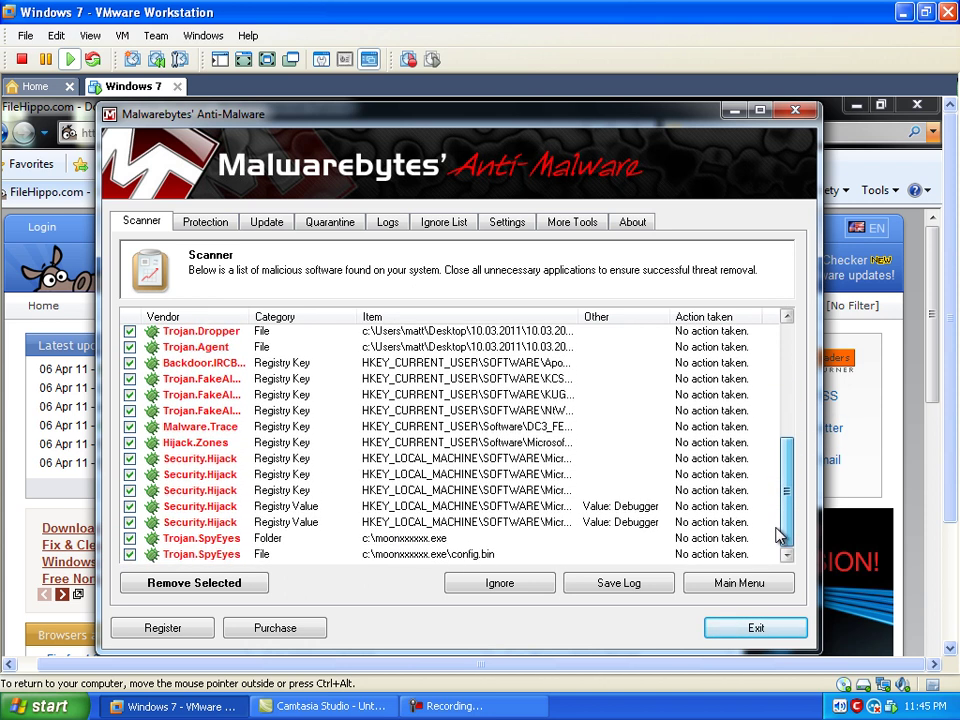
pyautogui.scroll(3, 771, 493)
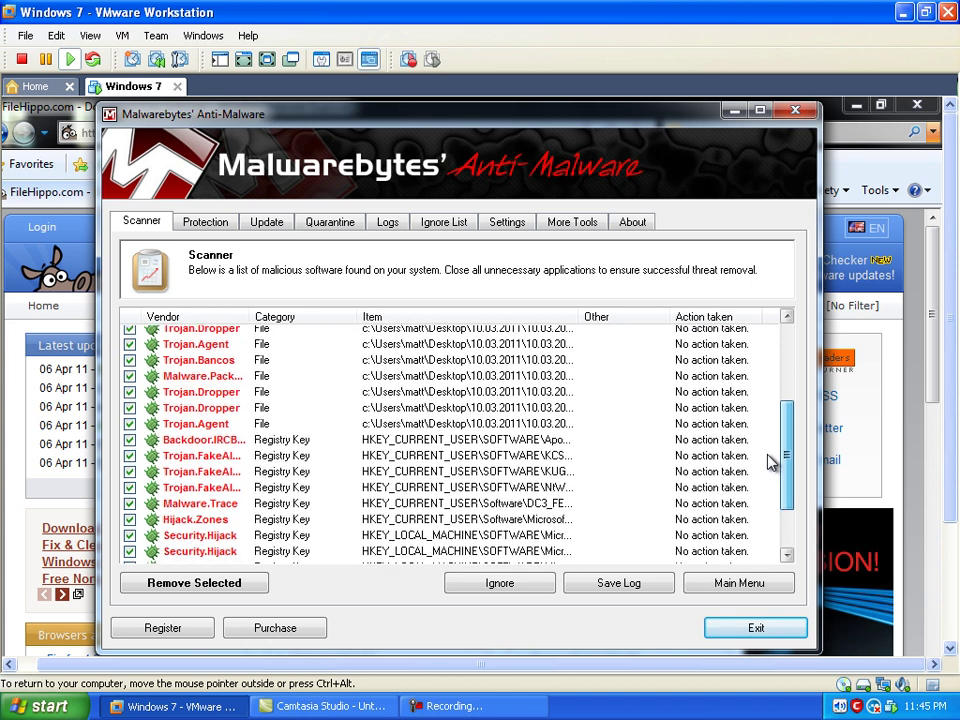
pyautogui.scroll(2, 769, 428)
pyautogui.scroll(-5, 770, 430)
pyautogui.click(234, 588)
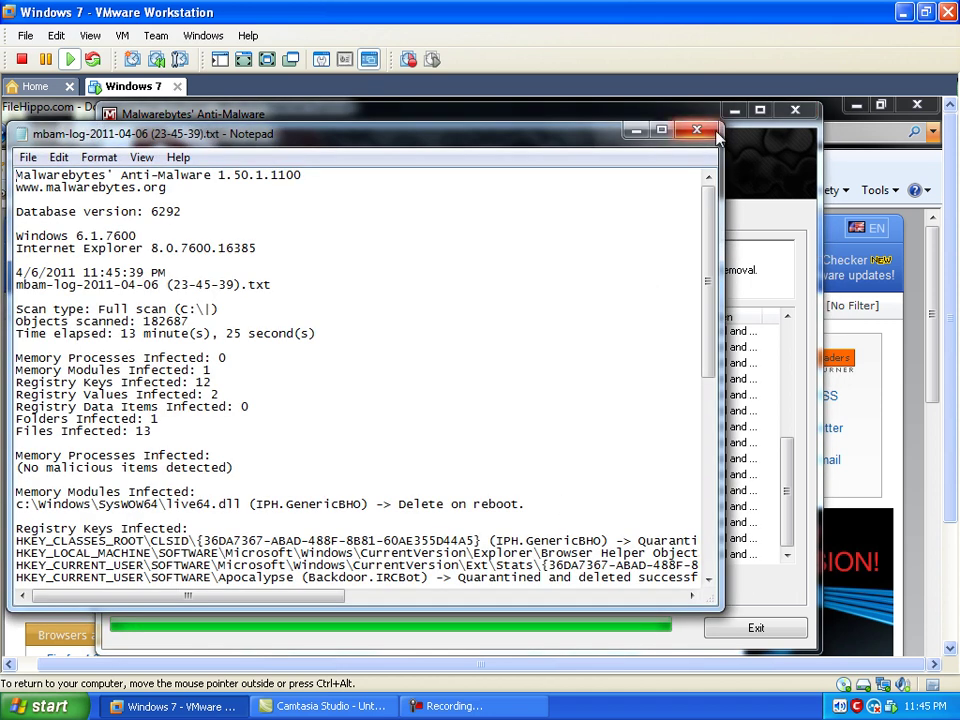
# - Close the removal log and restart the virtual machine to complete the malware removal
pyautogui.click(697, 130)
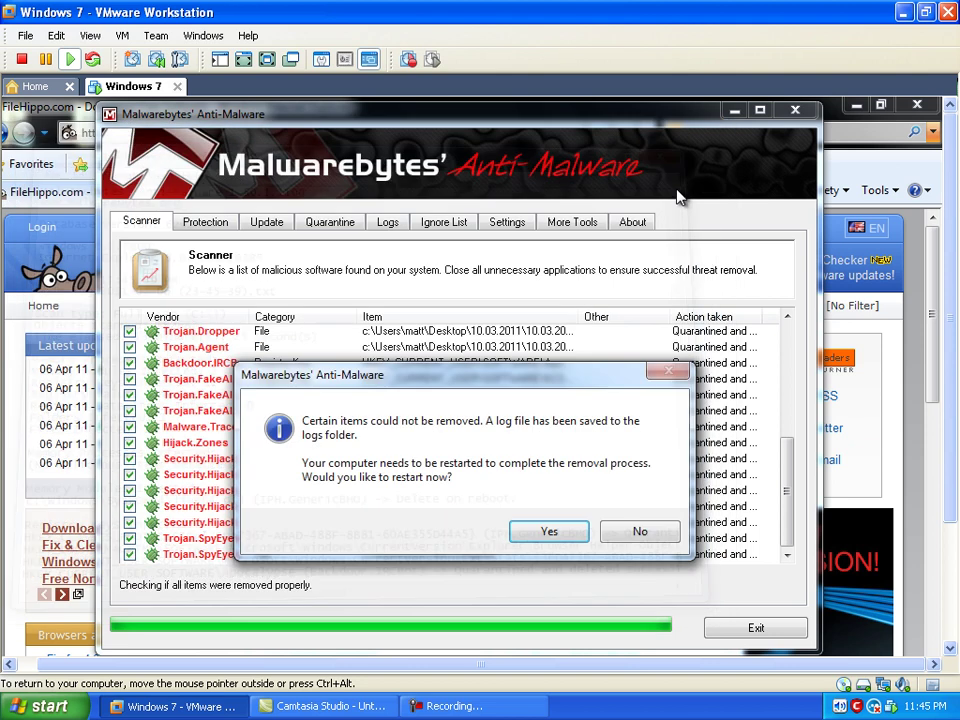
pyautogui.click(556, 537)
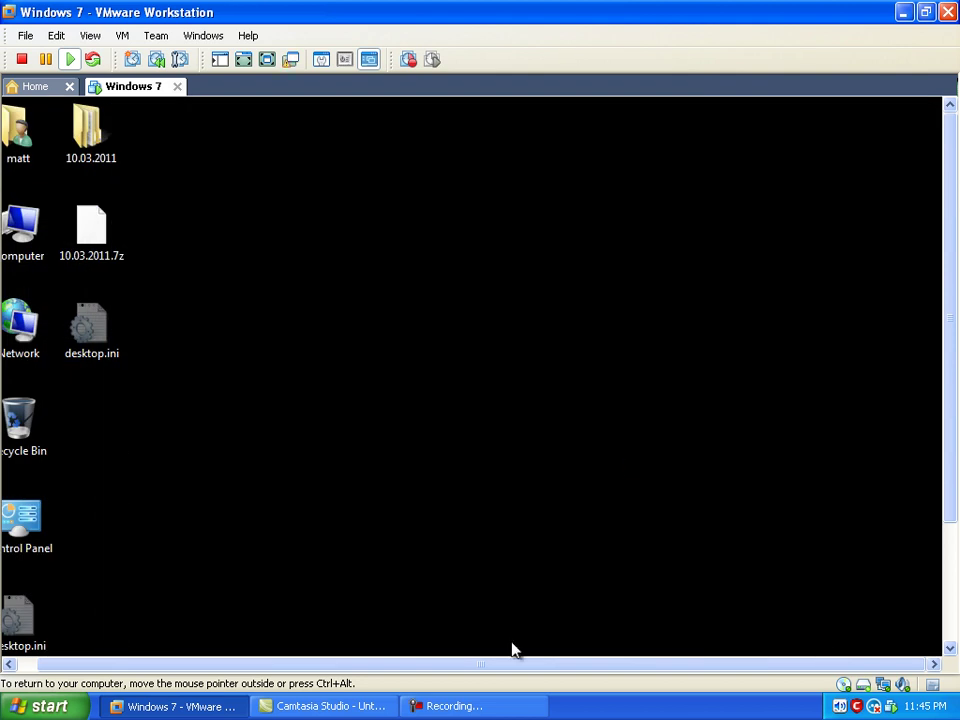
pyautogui.click(514, 710)
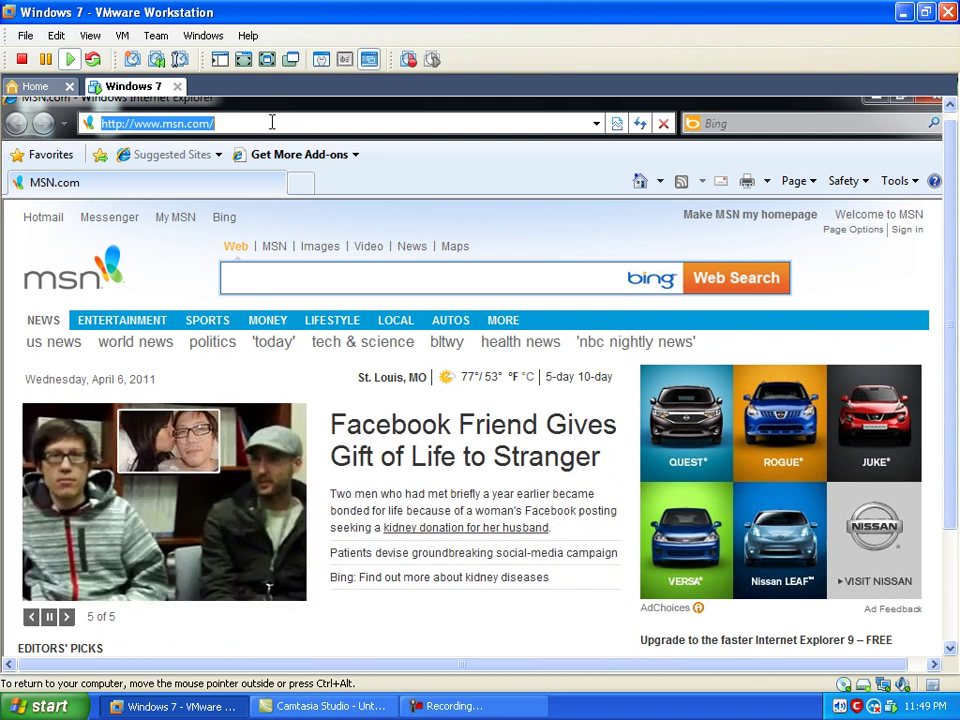
# - Go to google.com in Internet Explorer
pyautogui.write('google.c')
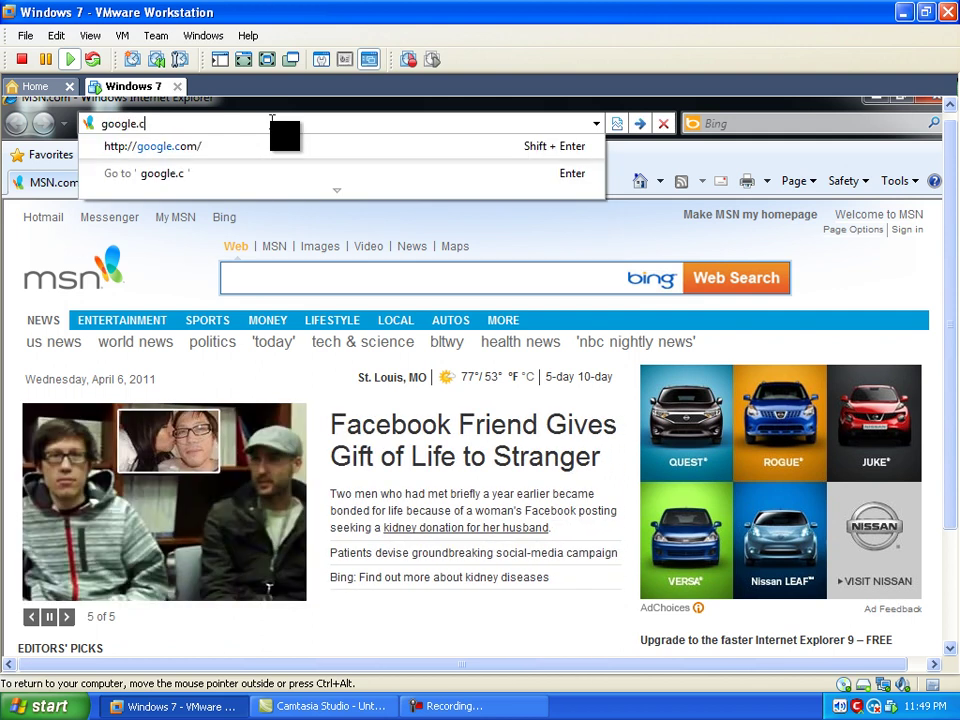
pyautogui.write('om')
pyautogui.press('Return')
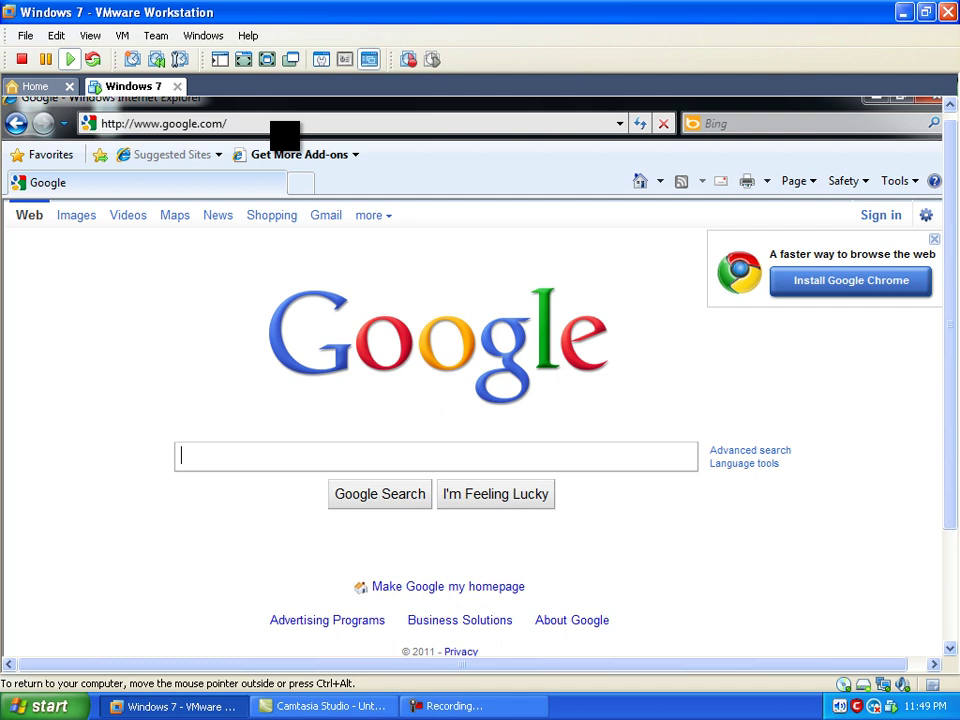
# - Search Google for "tdss killer" and open the Kaspersky support article on removing Rootkit.Win32.TDSS malware
pyautogui.write('tdd')
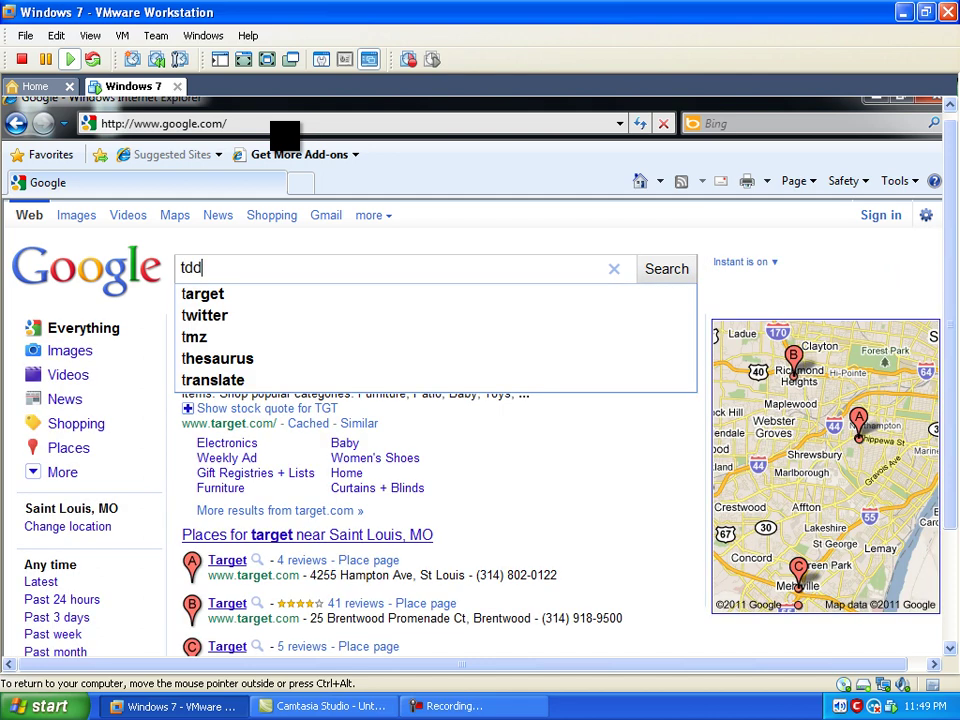
pyautogui.press('BackSpace')
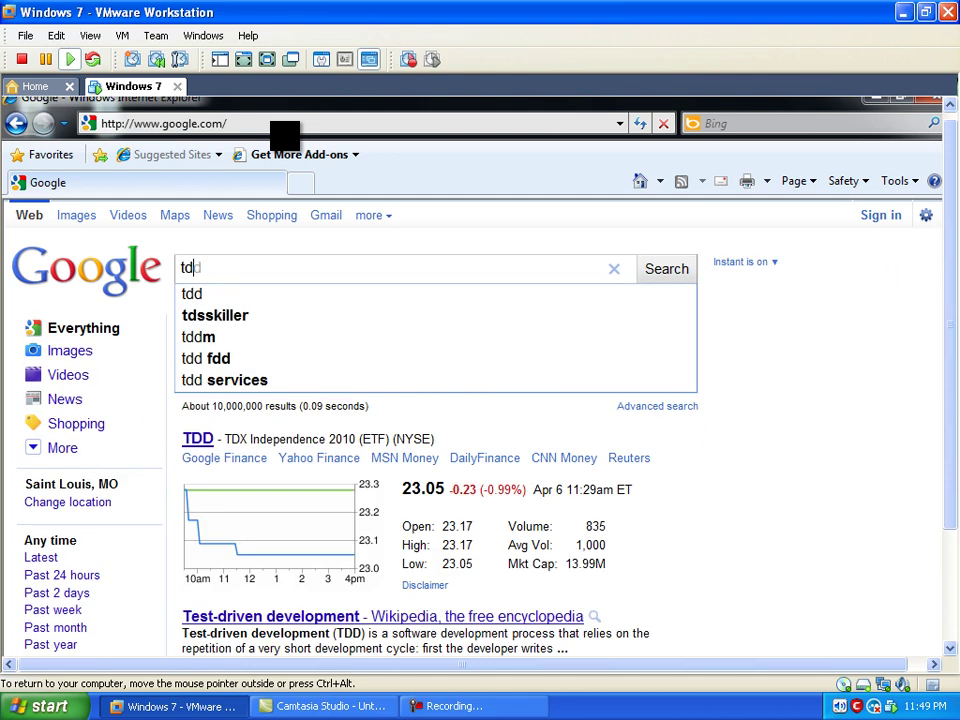
pyautogui.write('ss killer')
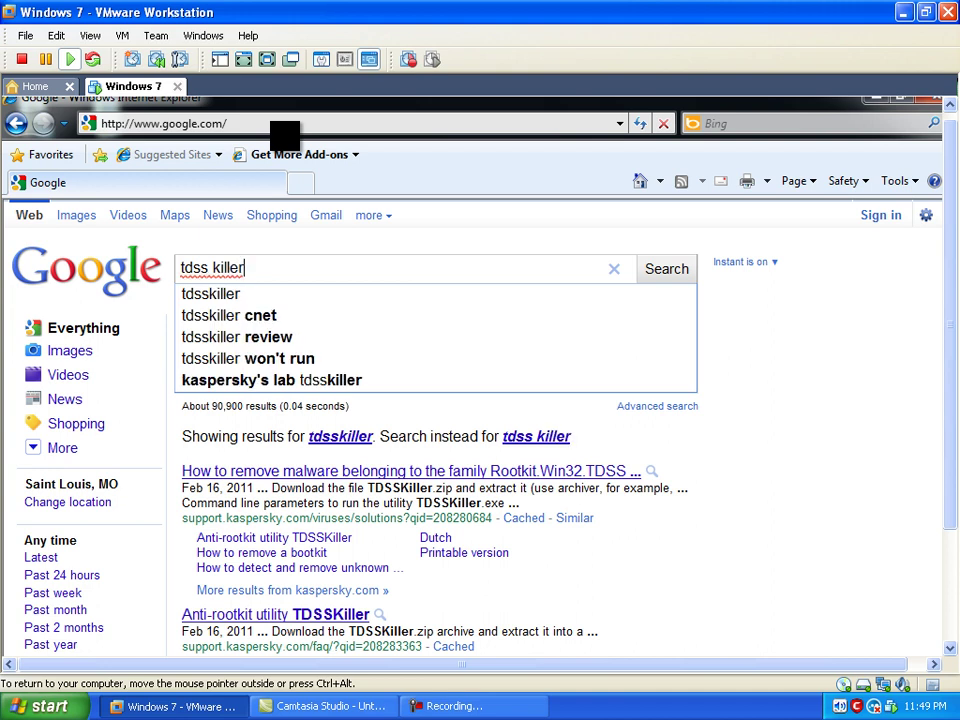
pyautogui.press('Return')
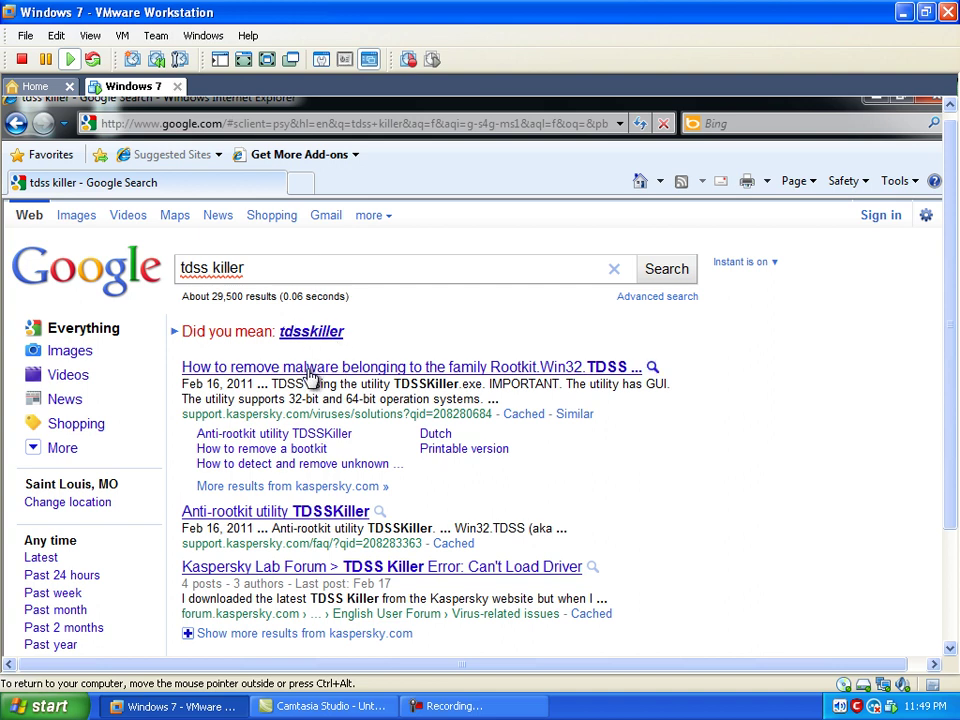
pyautogui.click(553, 378)
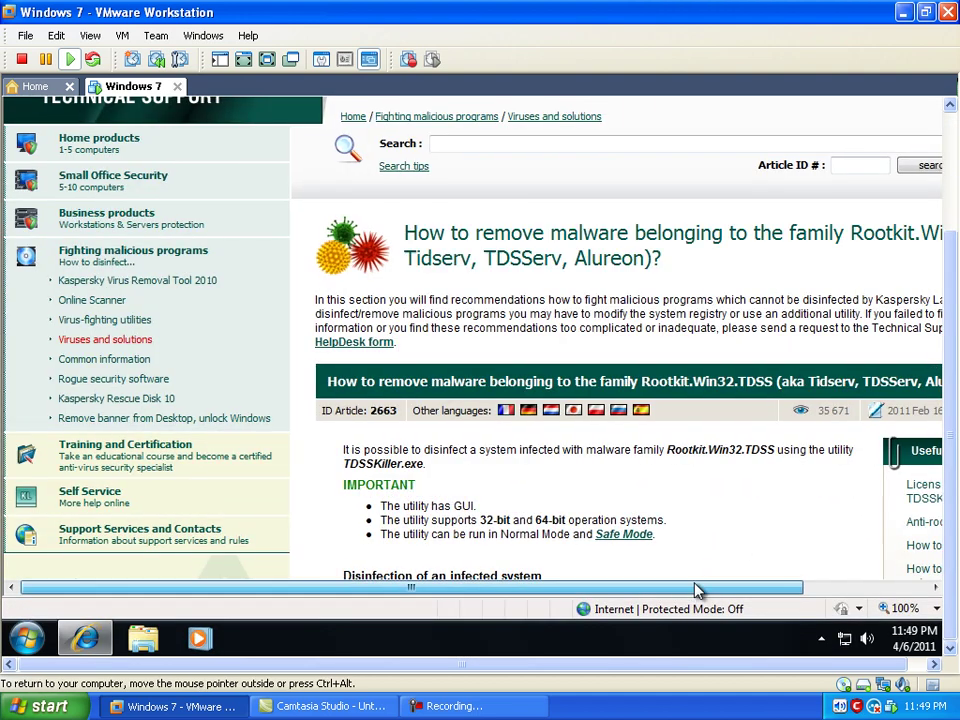
# - Download and run TDSSKiller.exe from the article's disinfection section, allowing it to make changes to the computer
pyautogui.hscroll(3, 775, 591)
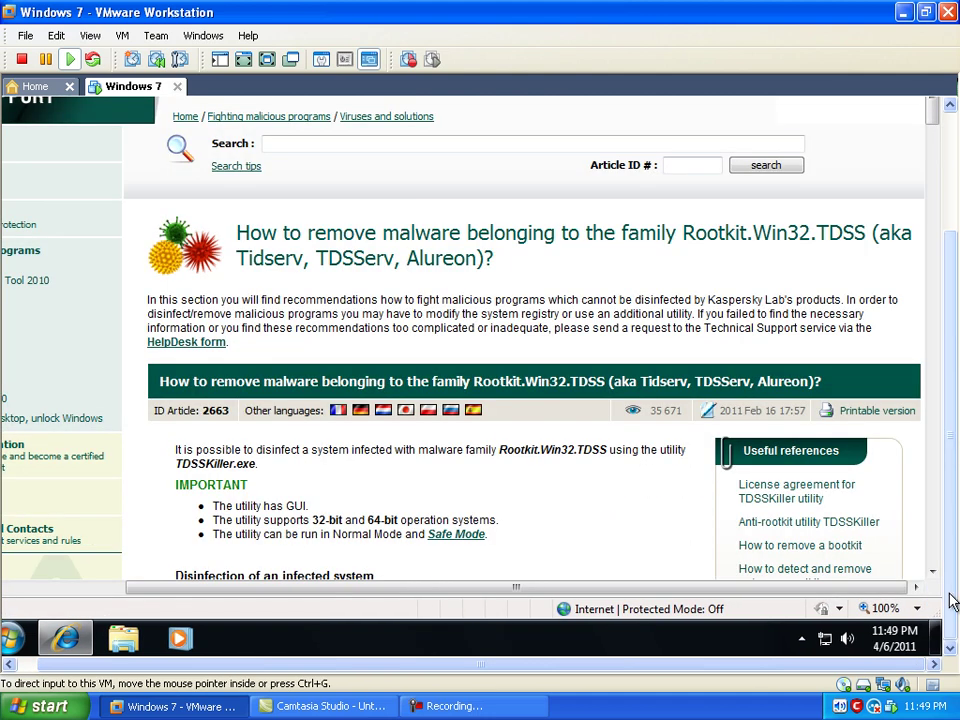
pyautogui.scroll(-4, 934, 572)
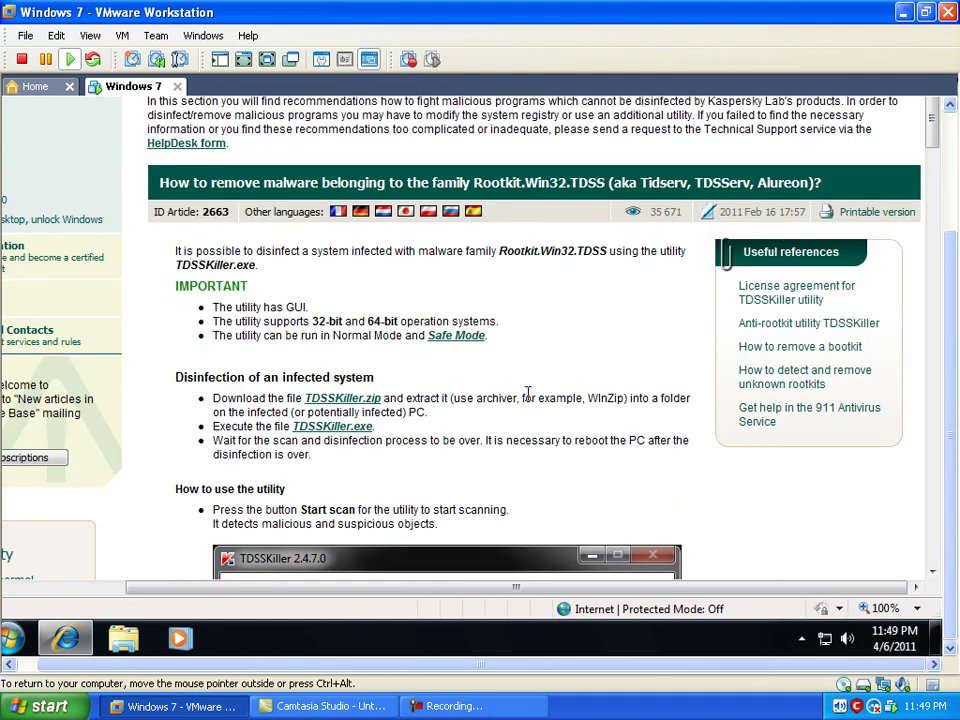
pyautogui.click(318, 427)
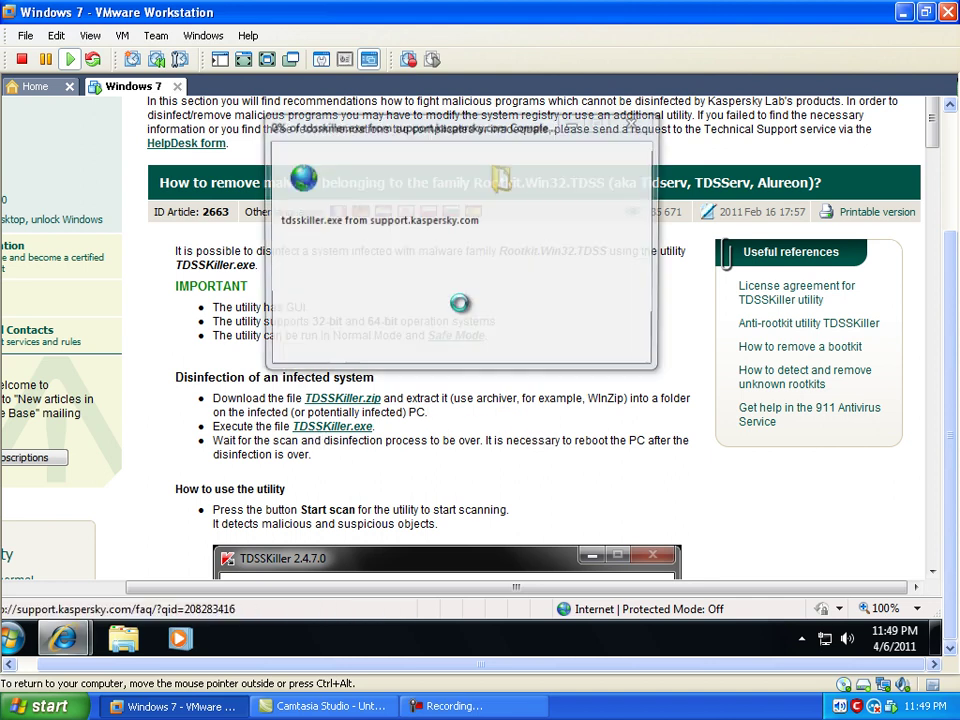
pyautogui.click(435, 299)
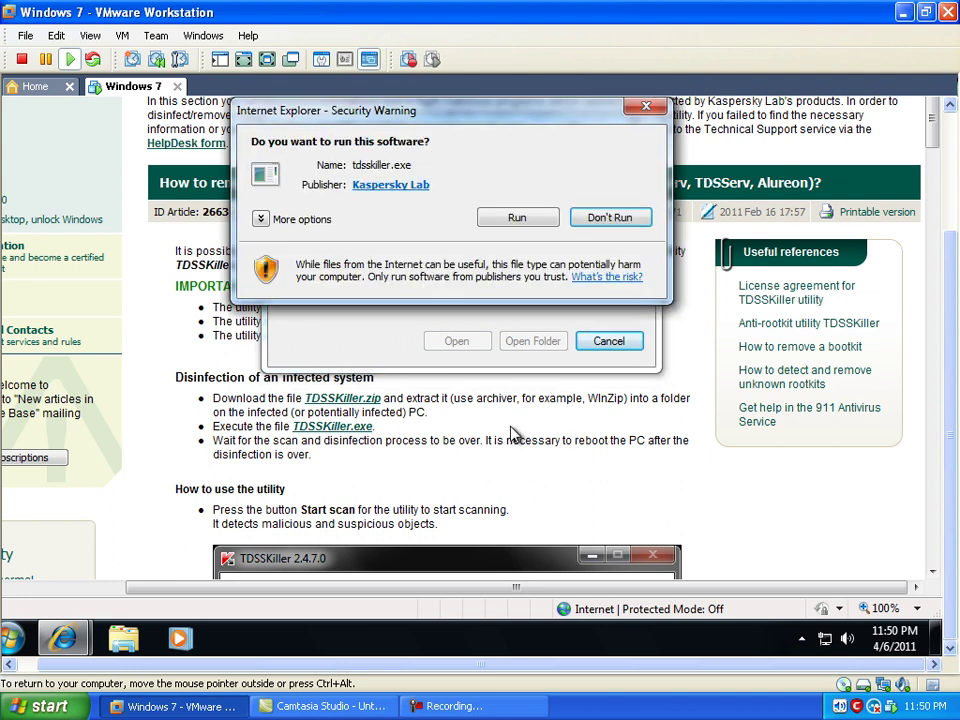
pyautogui.click(517, 218)
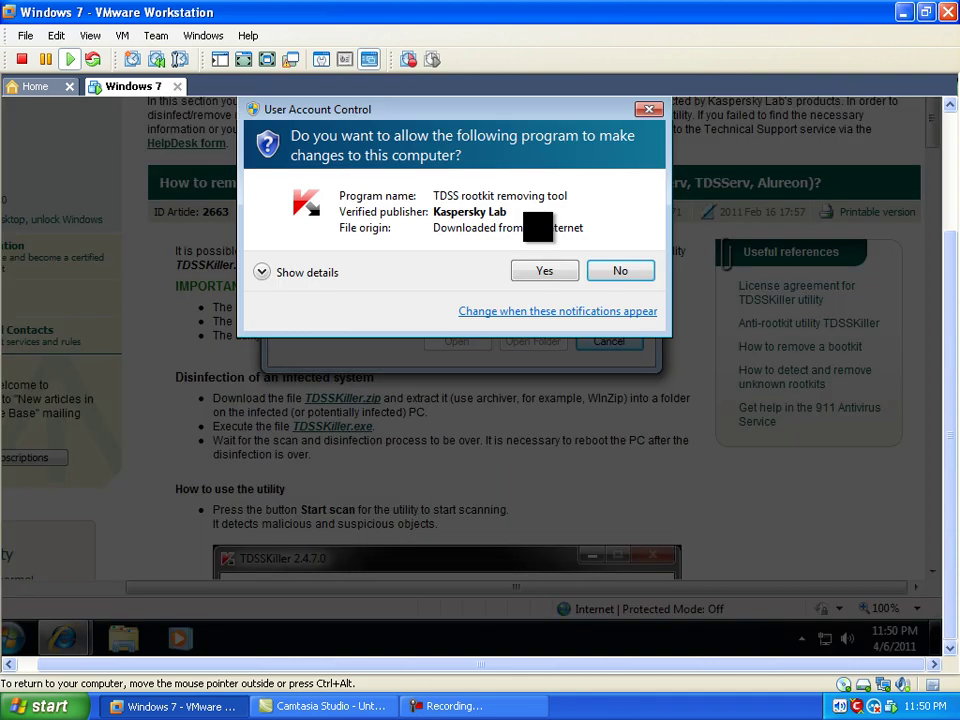
pyautogui.click(545, 272)
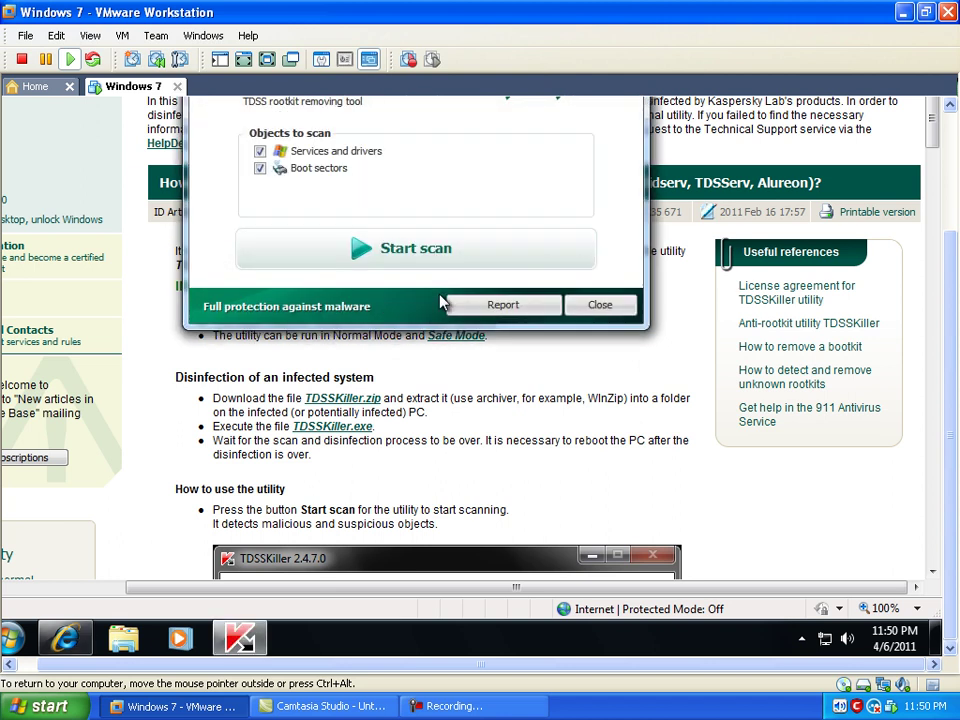
# - Scan services, drivers and boot sectors with TDSSKiller and close the utility
pyautogui.click(415, 266)
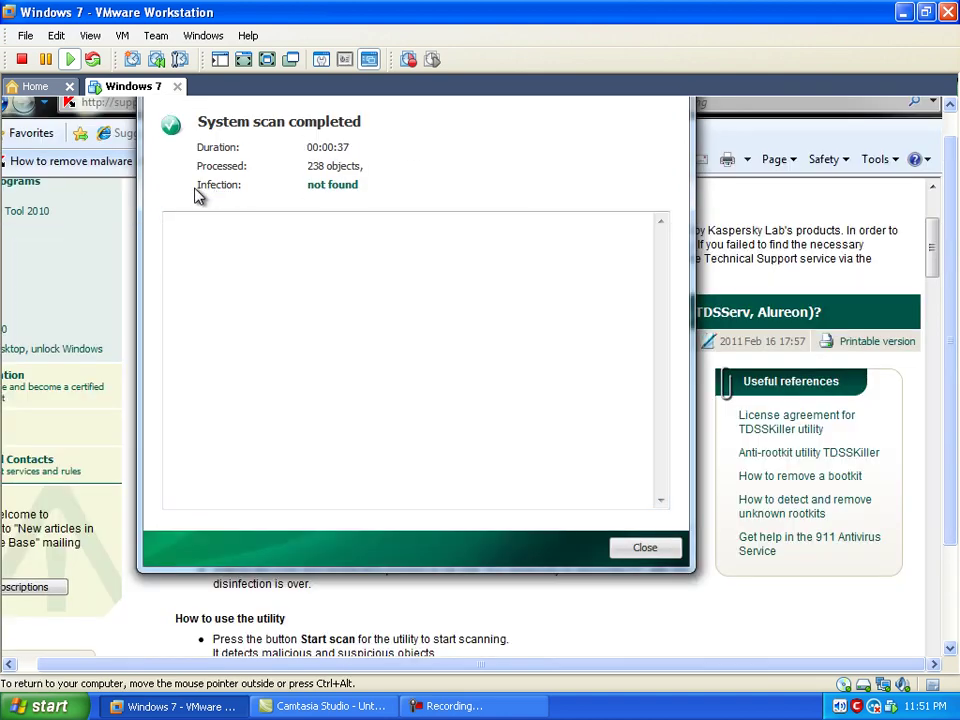
pyautogui.click(645, 547)
pyautogui.click(604, 436)
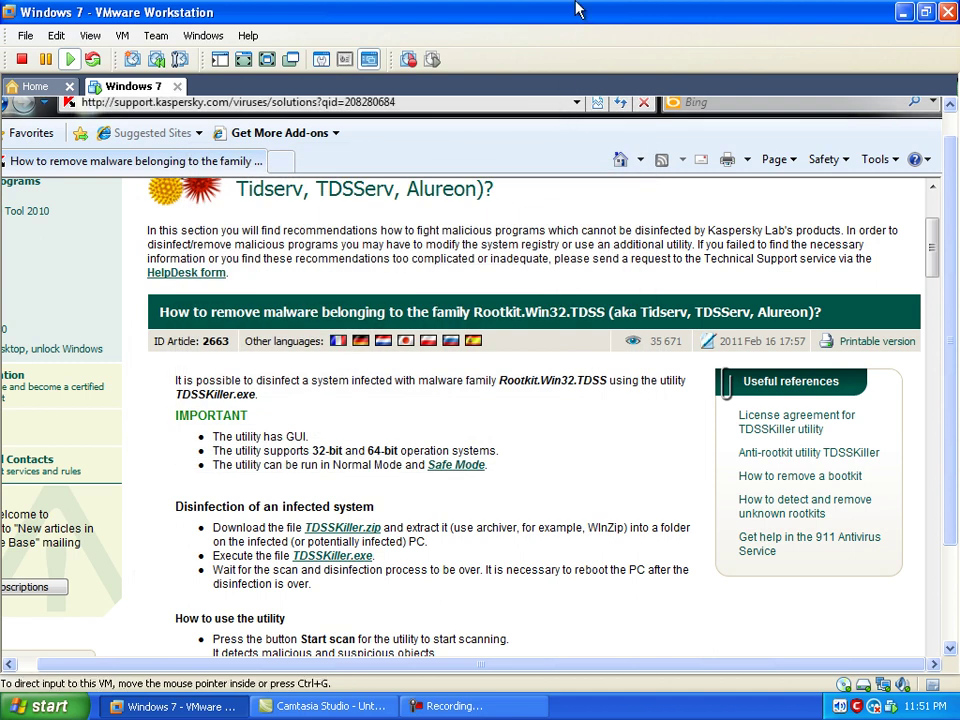
pyautogui.click(385, 707)
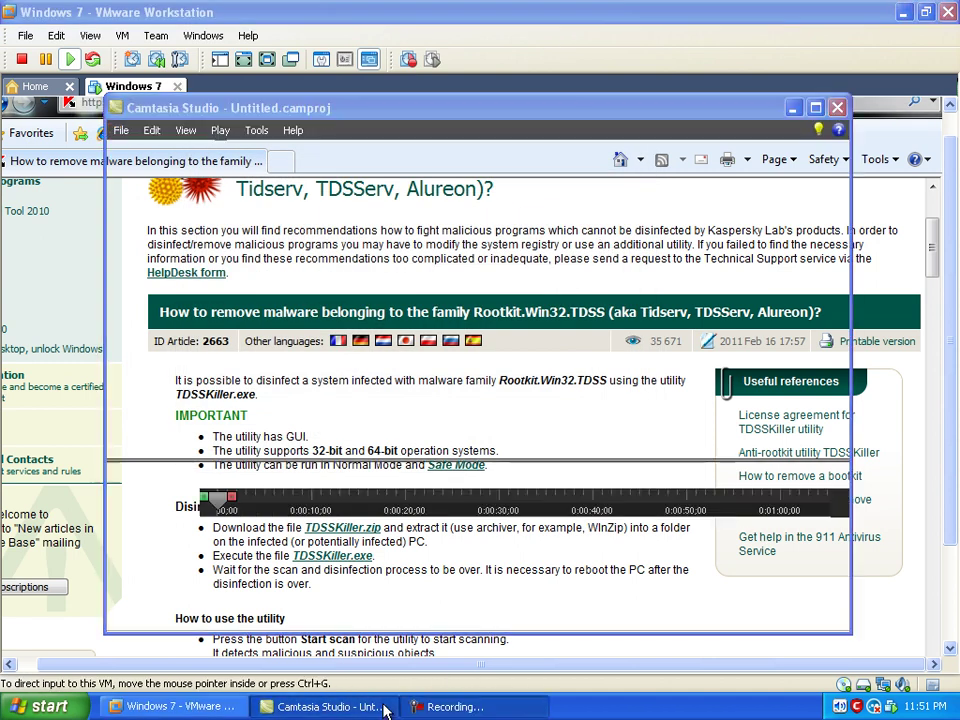
pyautogui.click(468, 704)
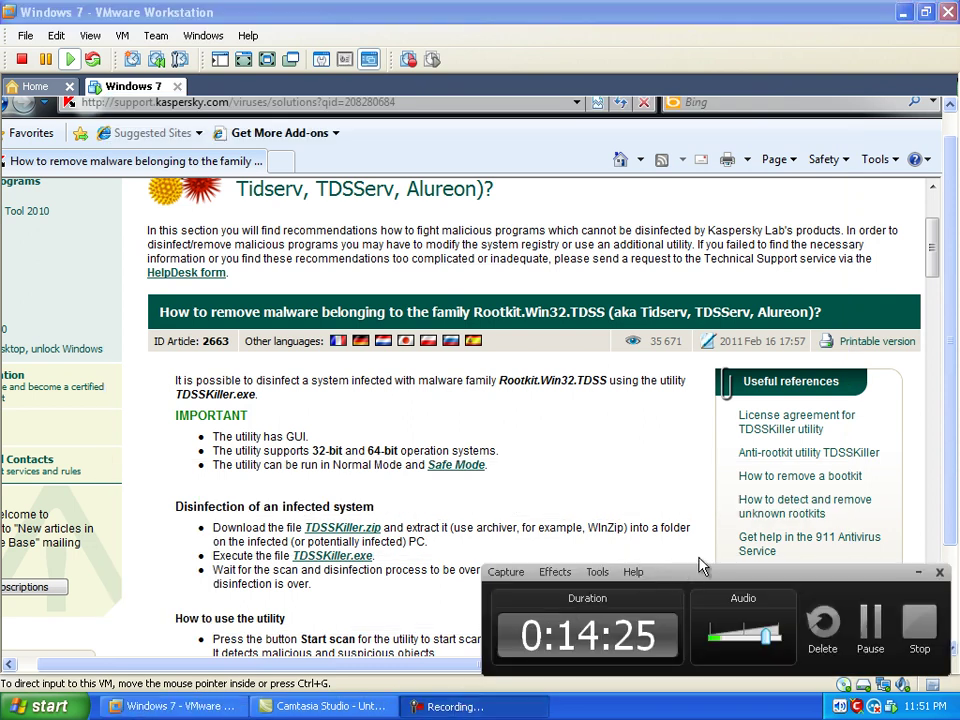